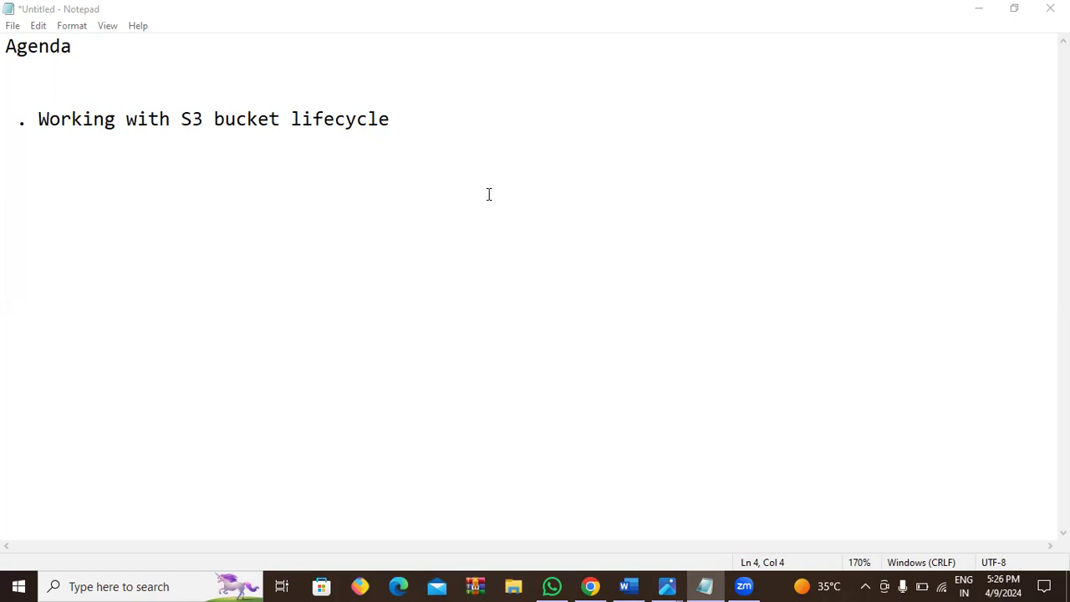
Switch to the AWS console in Chrome, find the S3 service and open the bucket my-bucket-2026.
{"action": "left_click", "coordinate": [590, 586]}
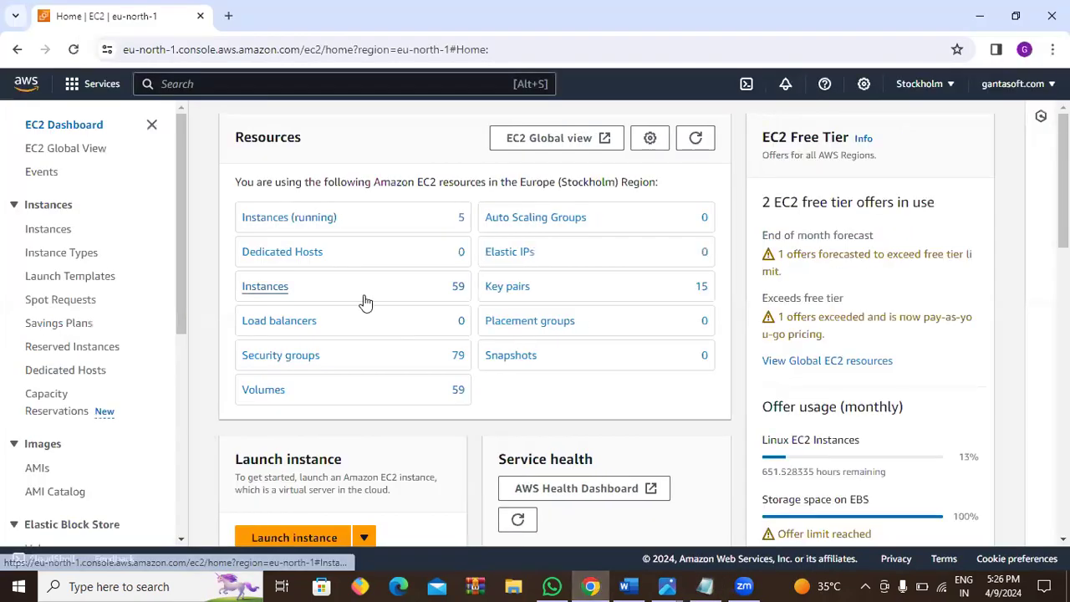
{"action": "left_click", "coordinate": [200, 85]}
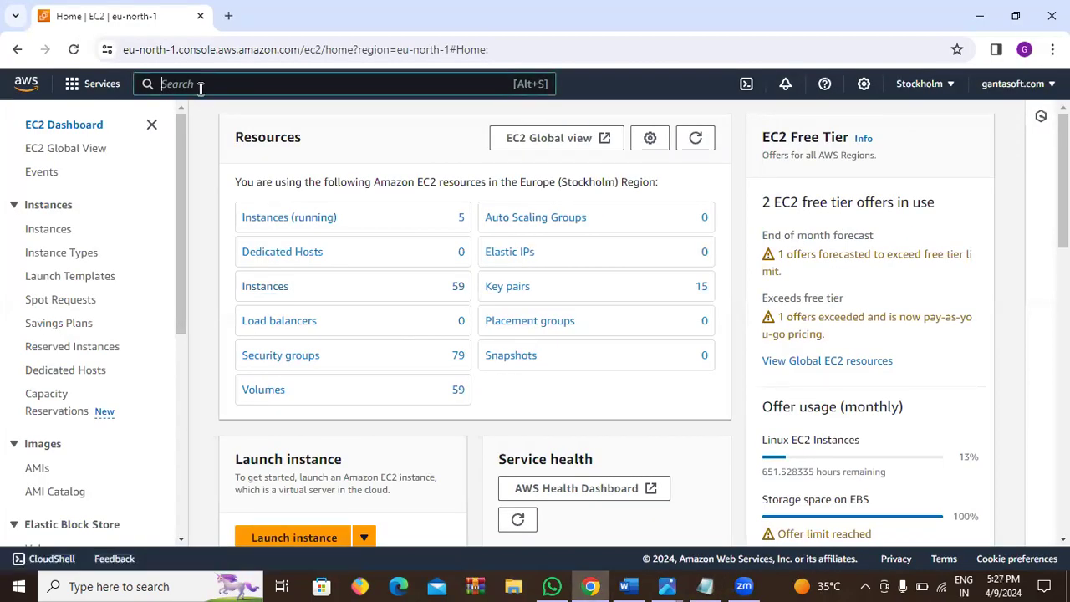
{"action": "type", "text": "s3"}
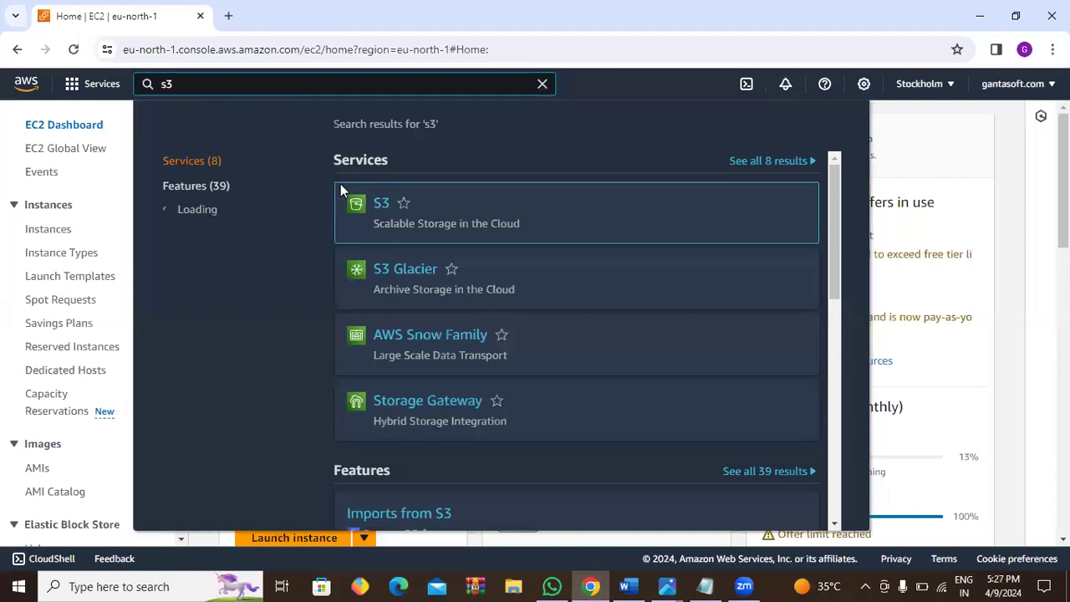
{"action": "left_click", "coordinate": [385, 209]}
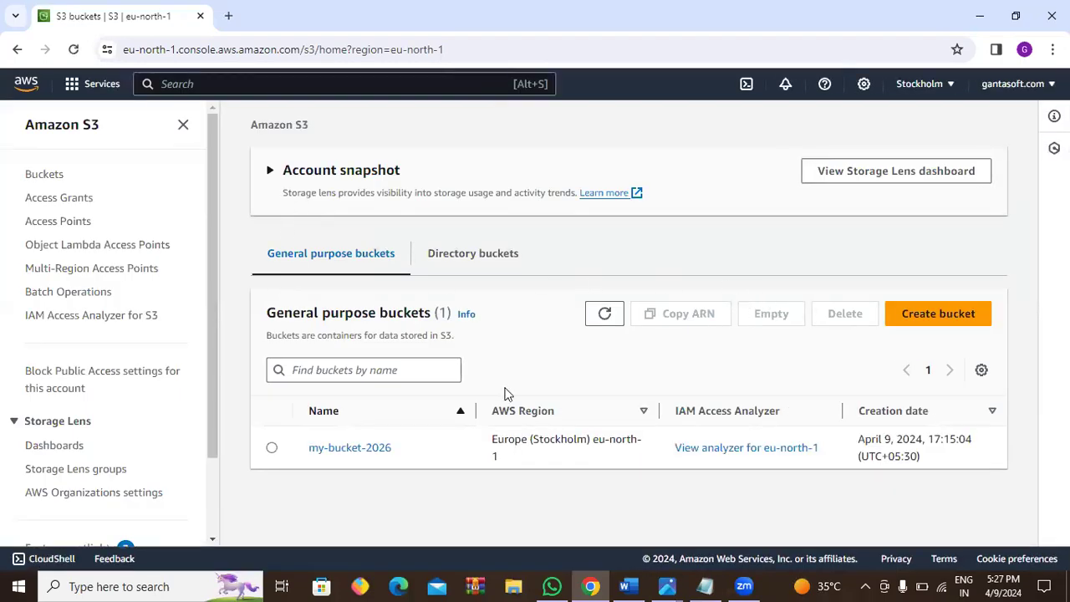
{"action": "left_click", "coordinate": [334, 449]}
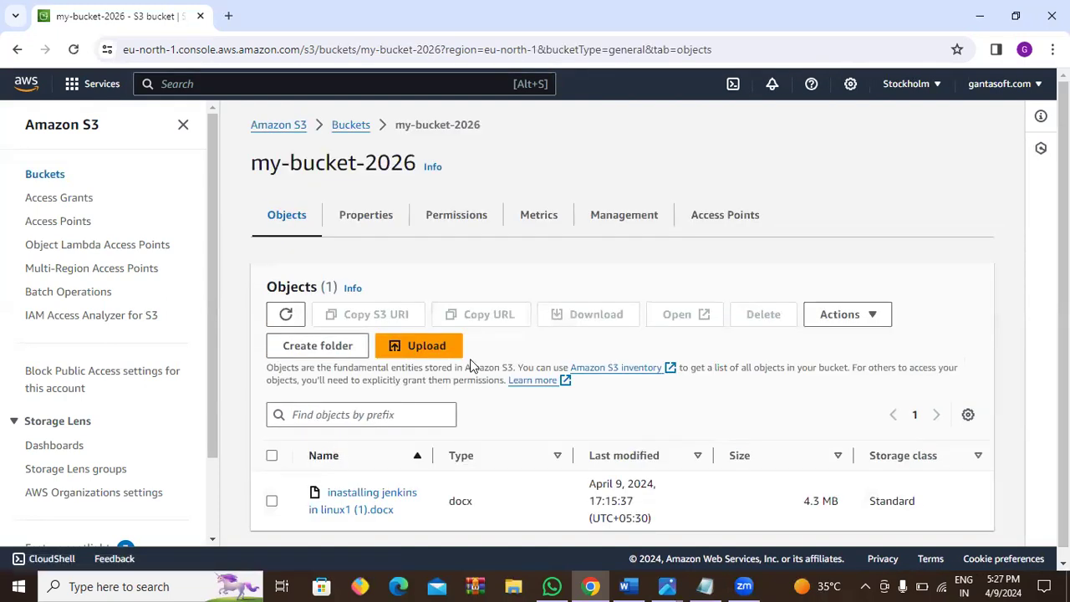
Upload JENKINS-Day-9 (2).txt from the Downloads folder to my-bucket-2026 and close the upload status page.
{"action": "left_click", "coordinate": [445, 353]}
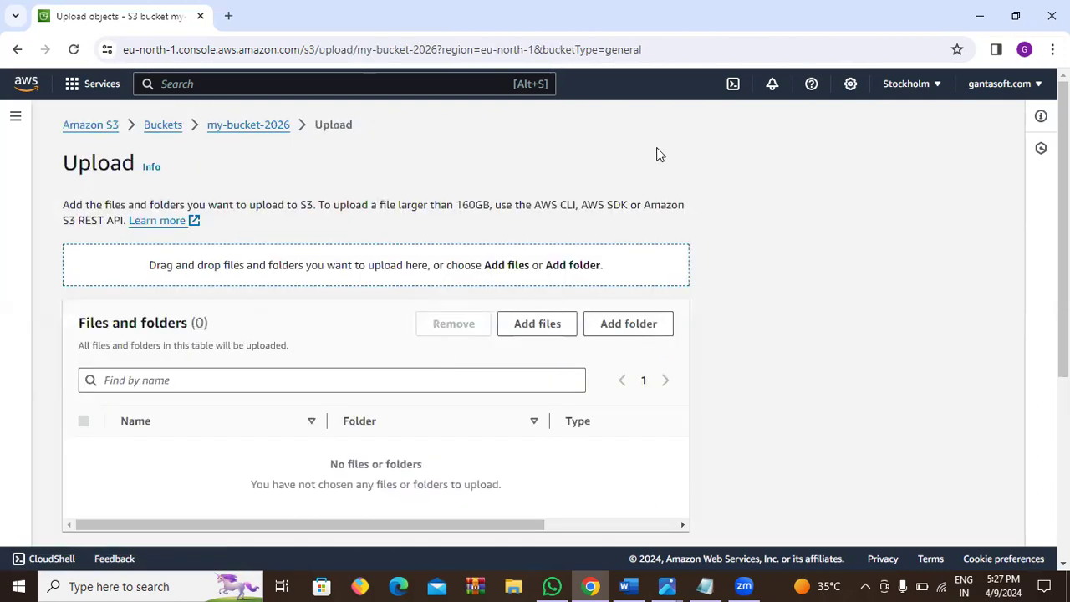
{"action": "left_click", "coordinate": [557, 324]}
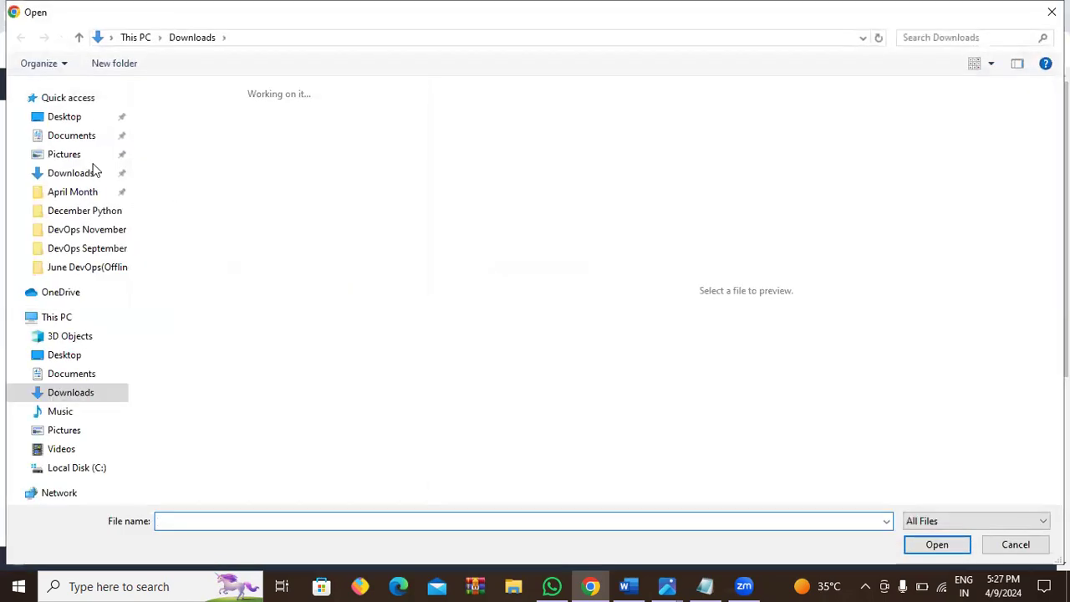
{"action": "left_click", "coordinate": [77, 175]}
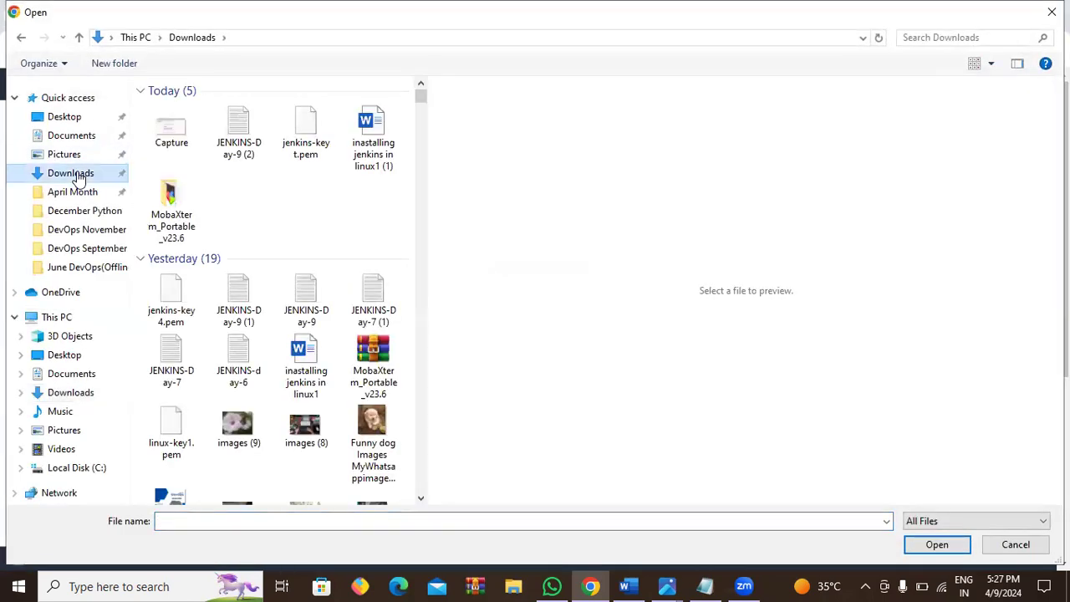
{"action": "left_click", "coordinate": [259, 138]}
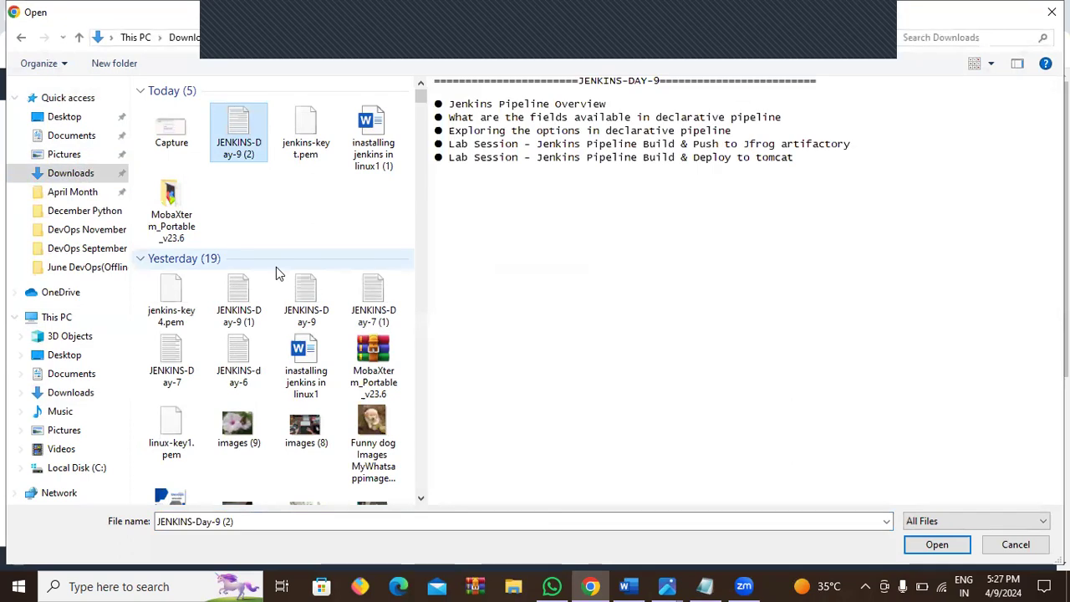
{"action": "left_click", "coordinate": [935, 545]}
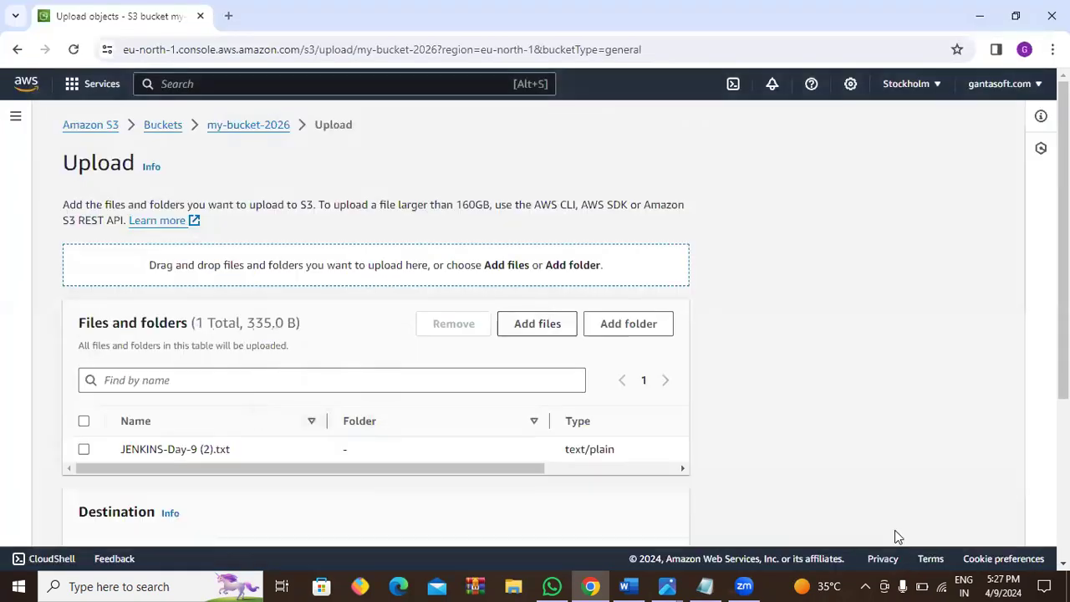
{"action": "scroll", "coordinate": [473, 439], "scroll_direction": "down", "scroll_amount": 3}
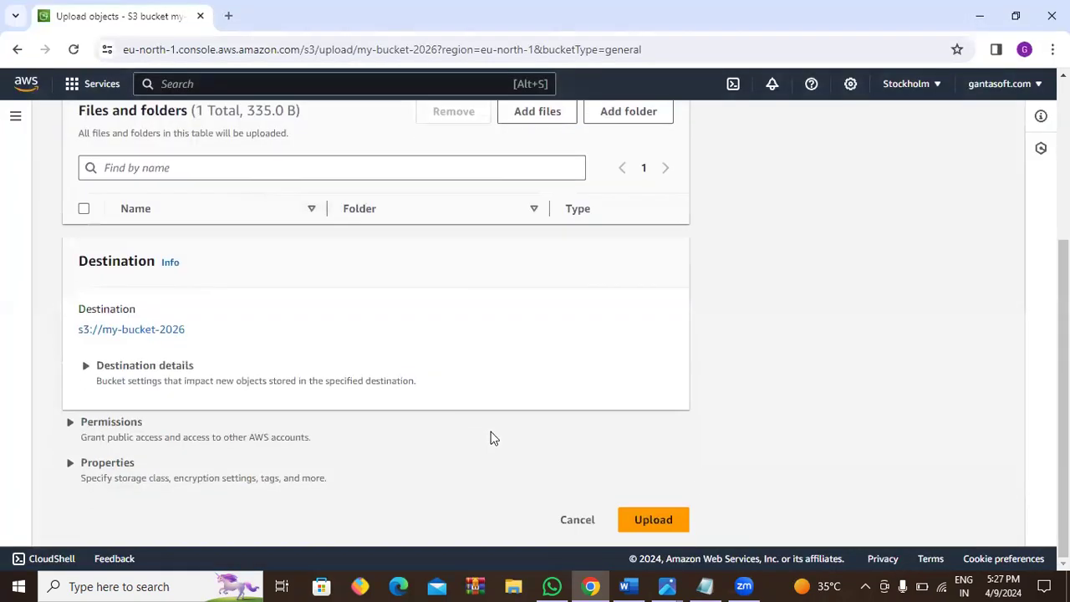
{"action": "left_click", "coordinate": [673, 519]}
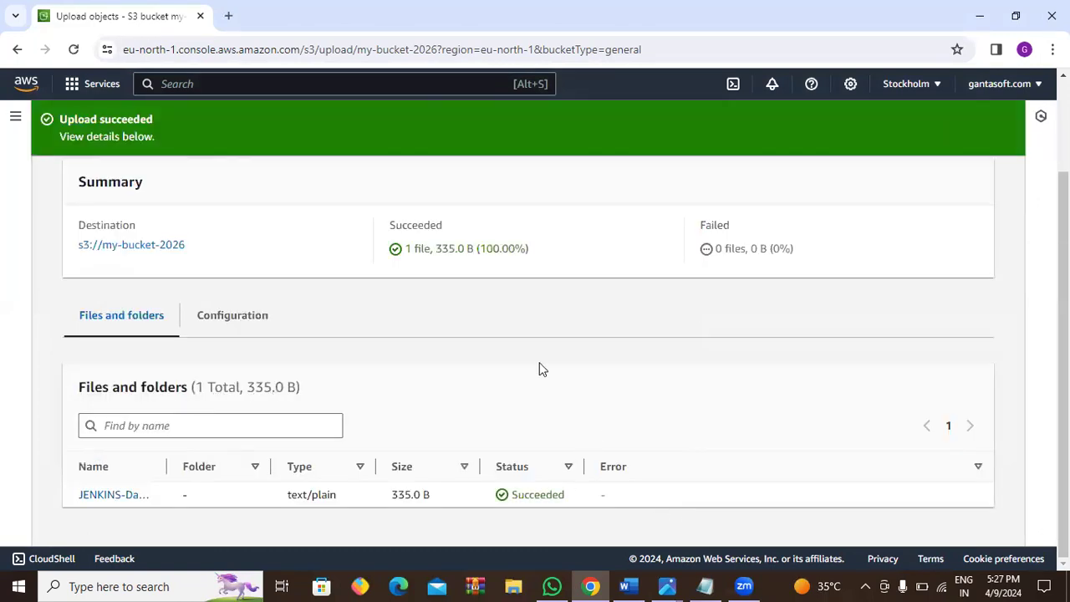
{"action": "scroll", "coordinate": [539, 369], "scroll_direction": "up", "scroll_amount": 2}
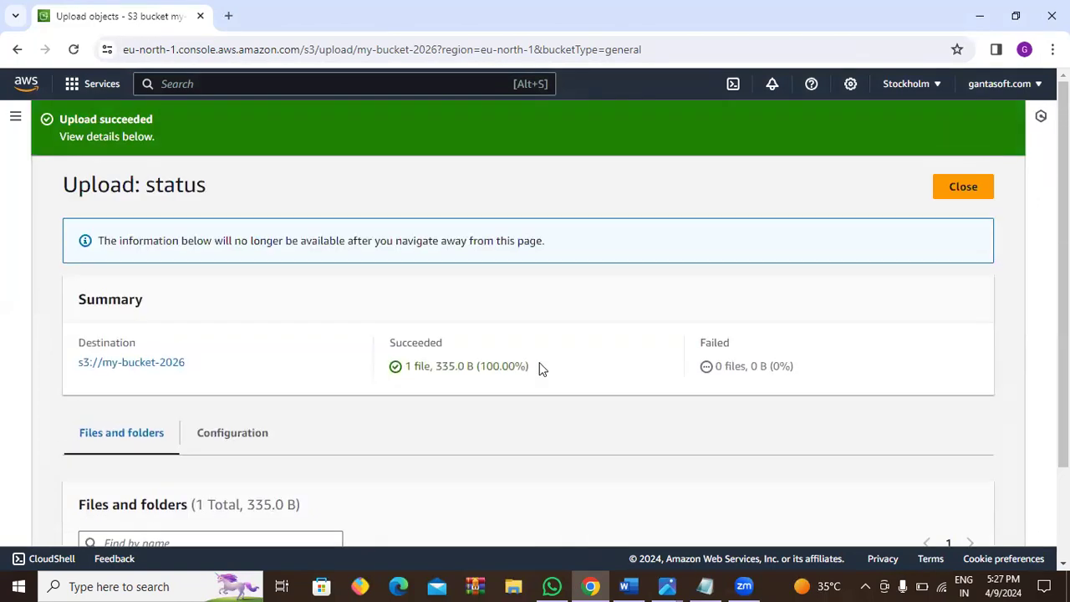
{"action": "left_click", "coordinate": [961, 189]}
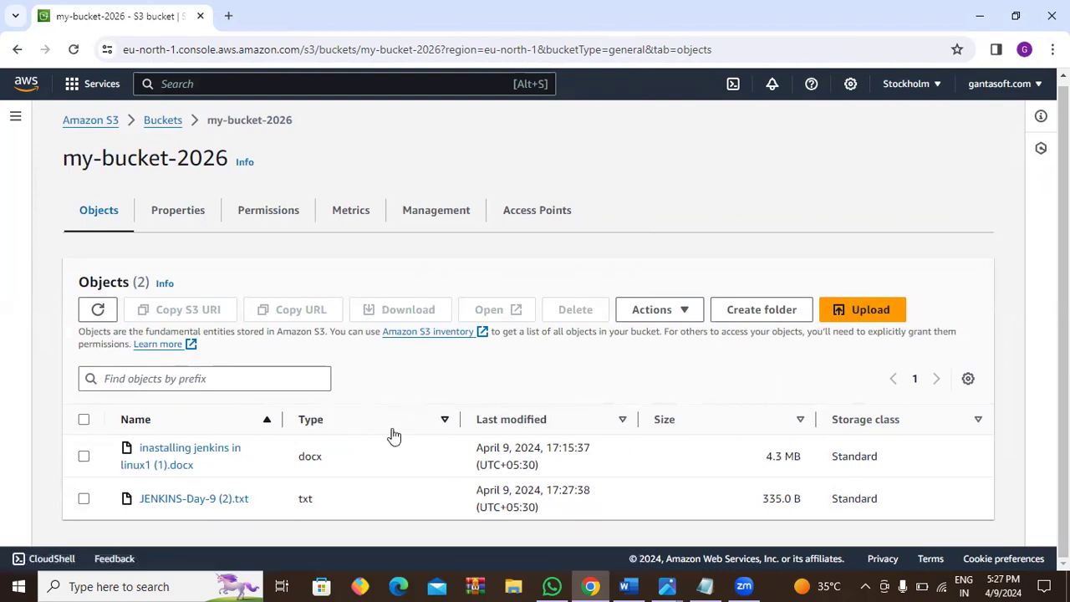
Delete the existing lifecycle rule move-to-standard-1A from the bucket's lifecycle configuration.
{"action": "left_click", "coordinate": [416, 218]}
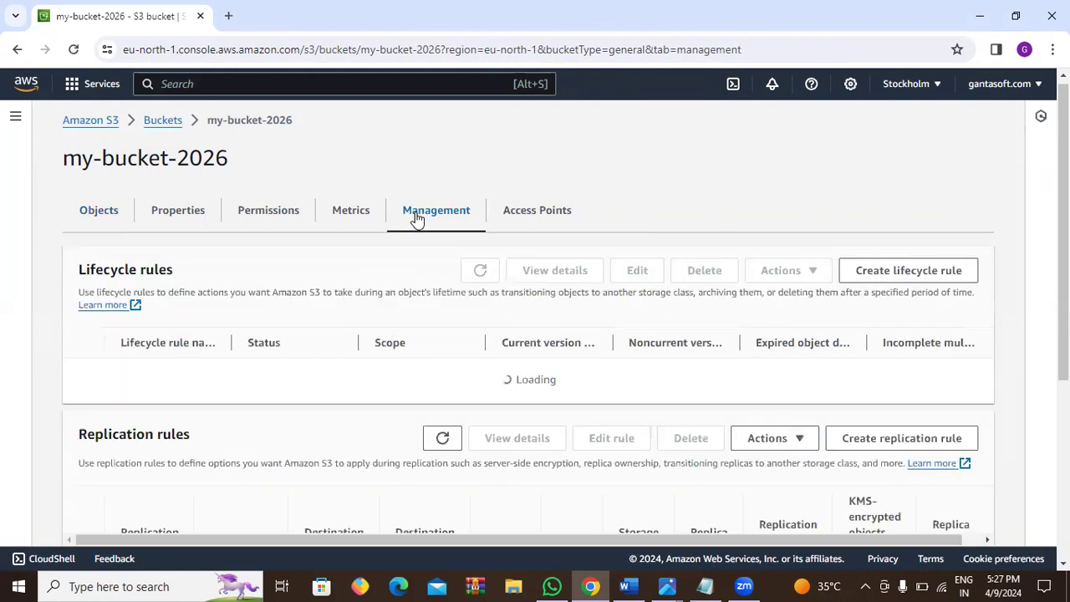
{"action": "scroll", "coordinate": [514, 377], "scroll_direction": "down", "scroll_amount": 1}
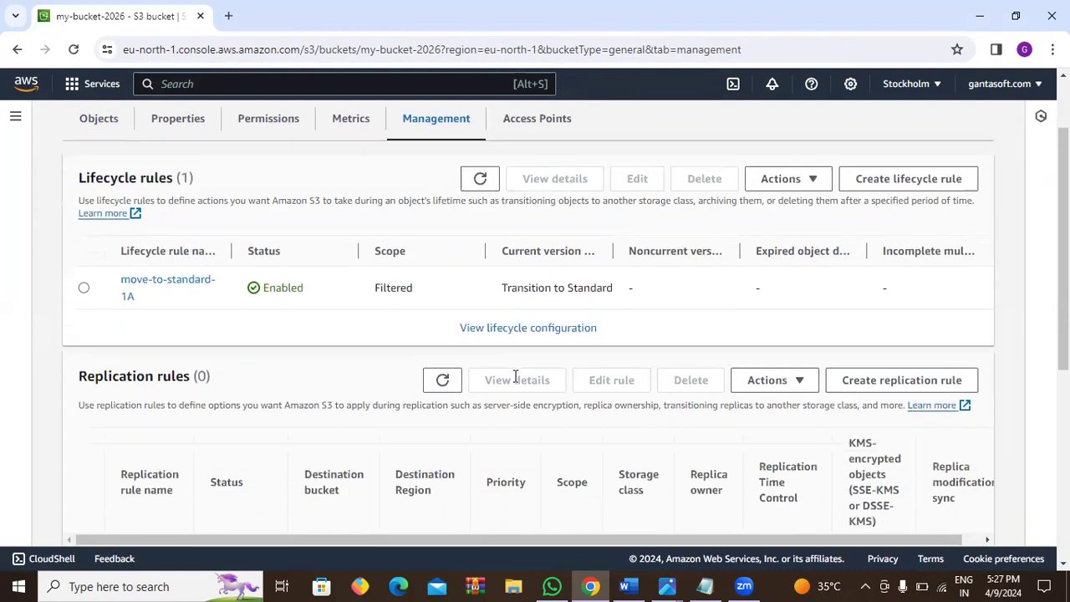
{"action": "left_click", "coordinate": [546, 335]}
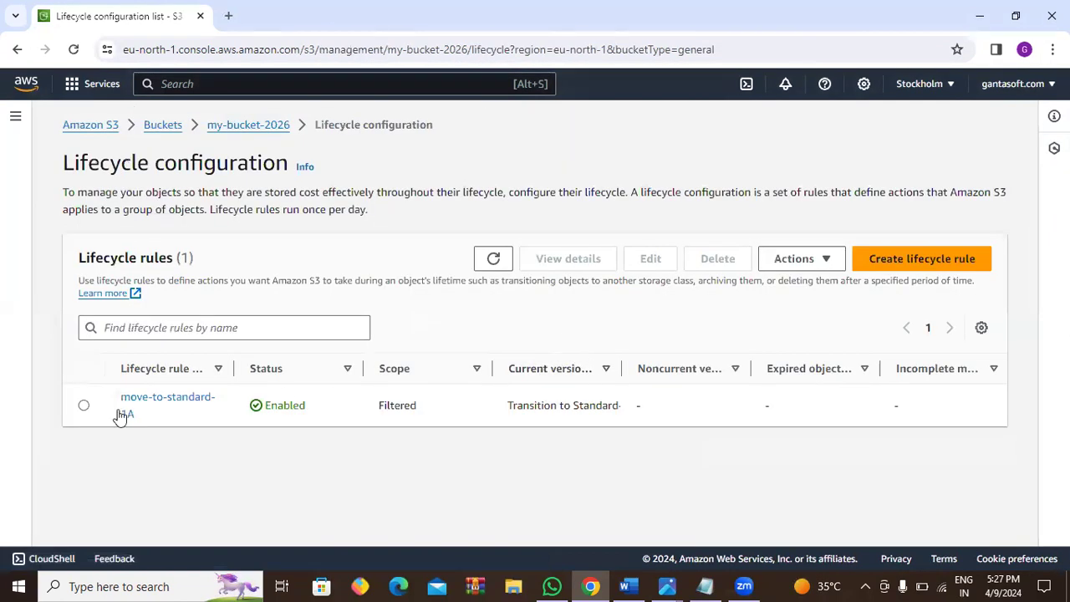
{"action": "left_click", "coordinate": [85, 407]}
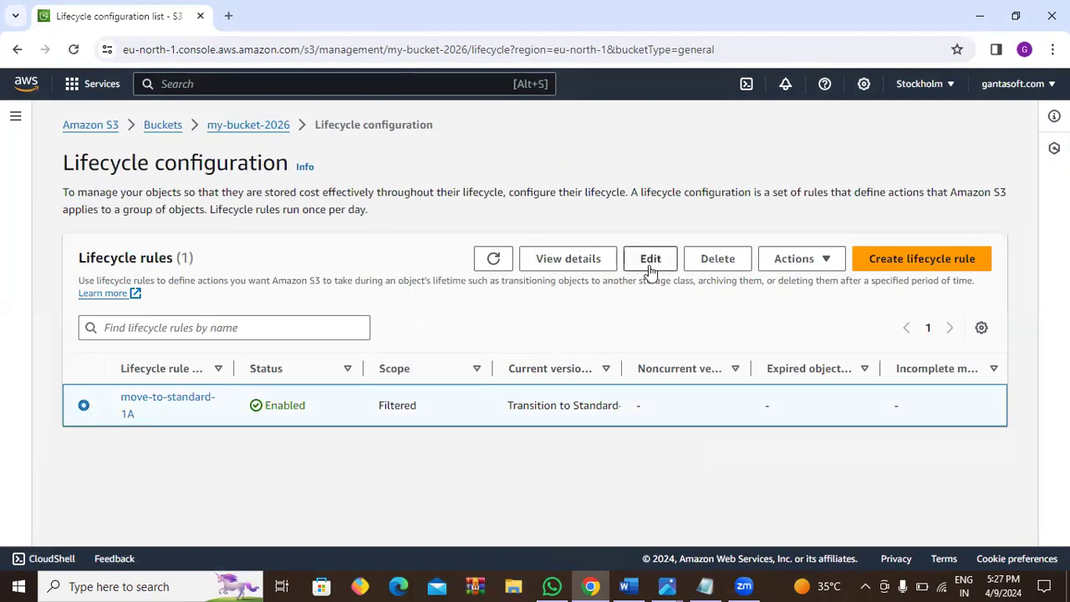
{"action": "left_click", "coordinate": [707, 260]}
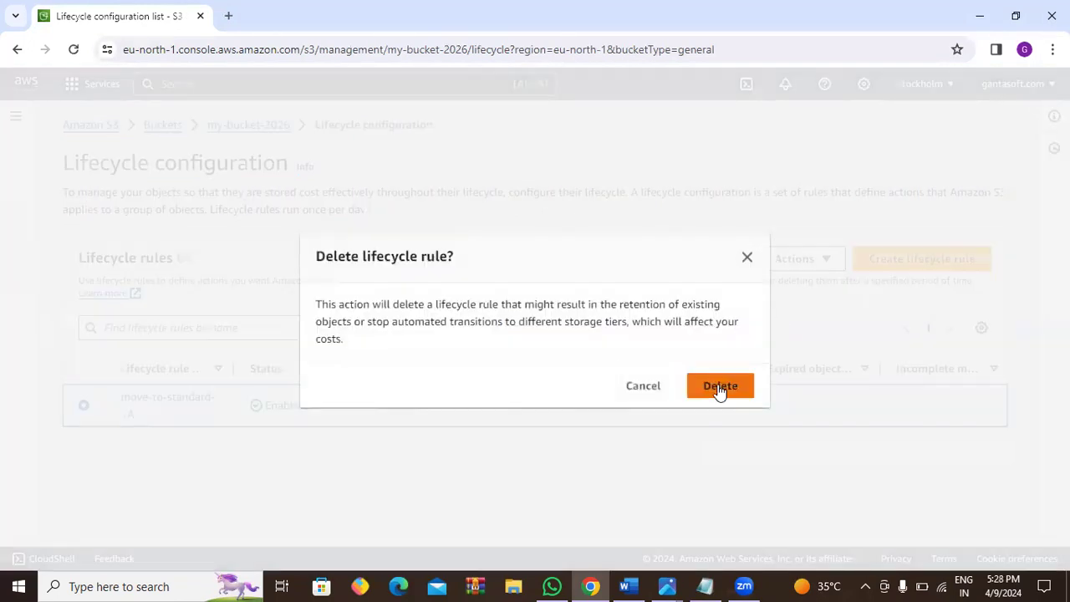
{"action": "left_click", "coordinate": [720, 390]}
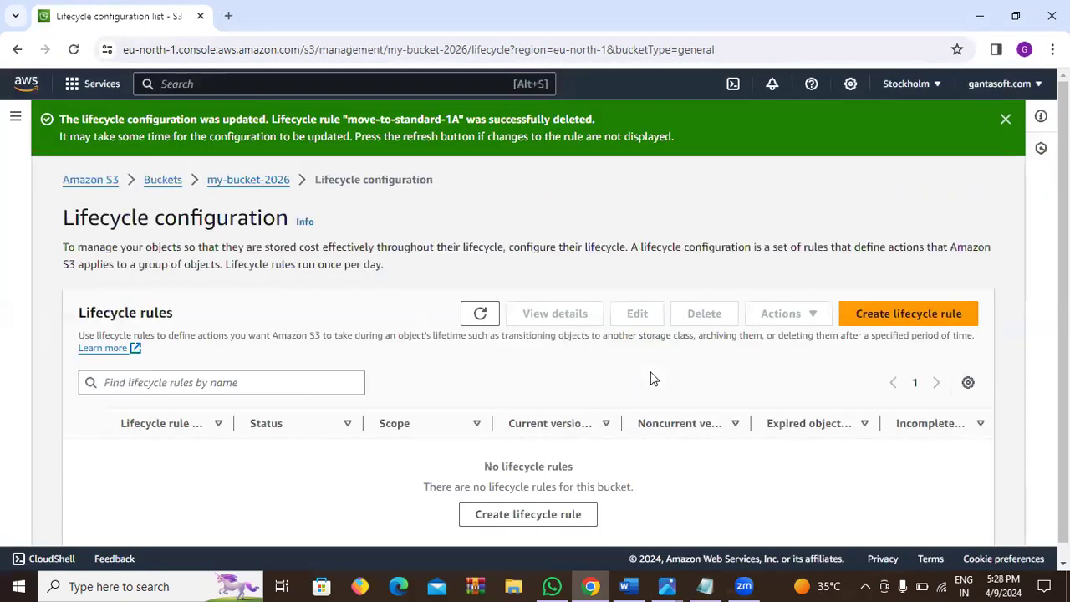
Start a new lifecycle rule for my-bucket-2026 and name it move-to-standard-IA.
{"action": "left_click", "coordinate": [236, 186]}
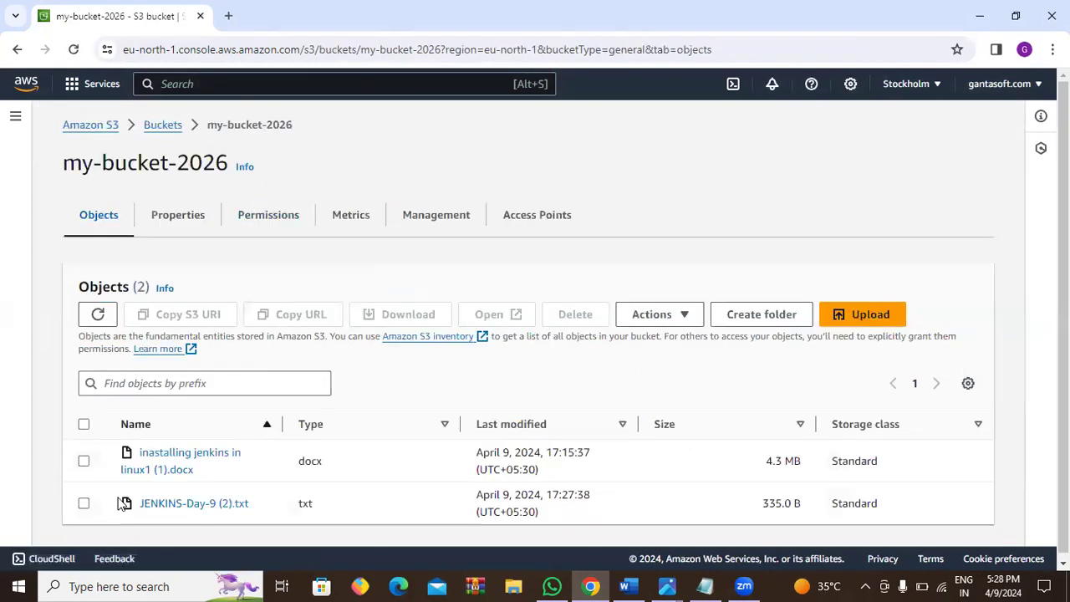
{"action": "left_click", "coordinate": [429, 226]}
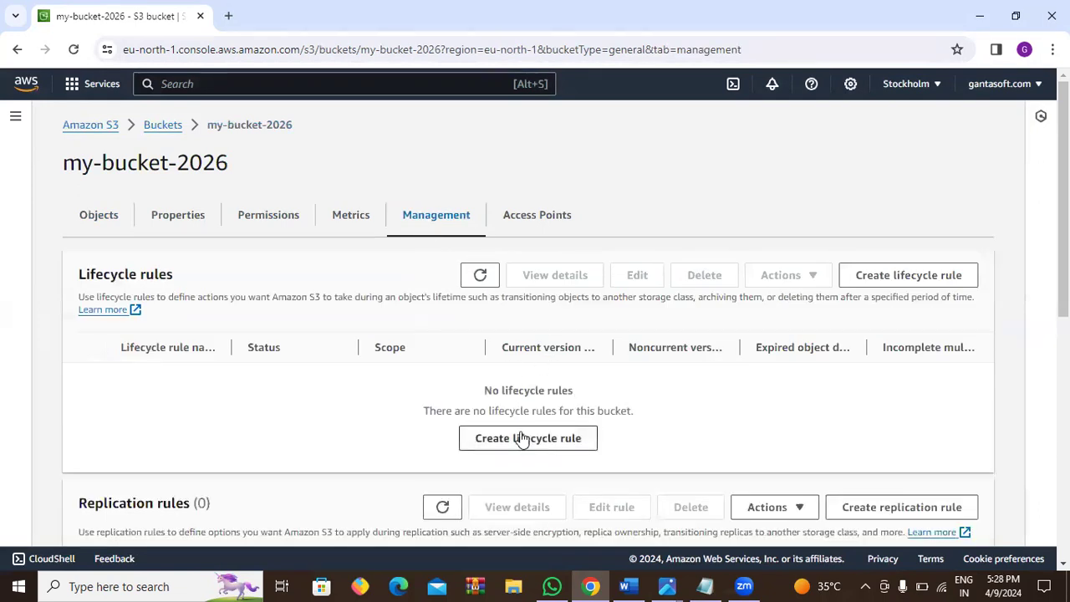
{"action": "left_click", "coordinate": [525, 440]}
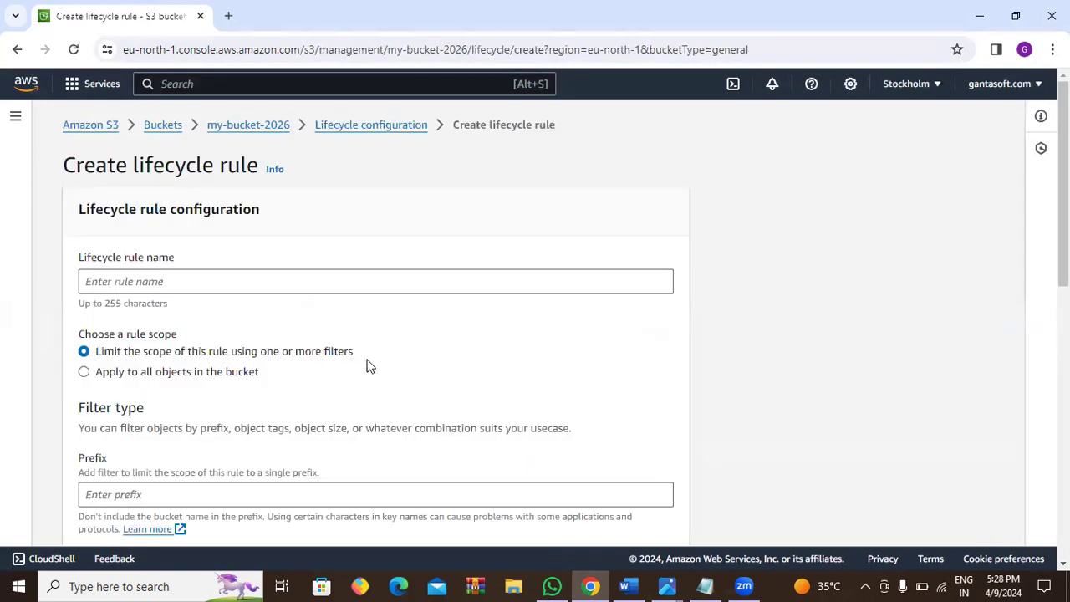
{"action": "left_click", "coordinate": [205, 277]}
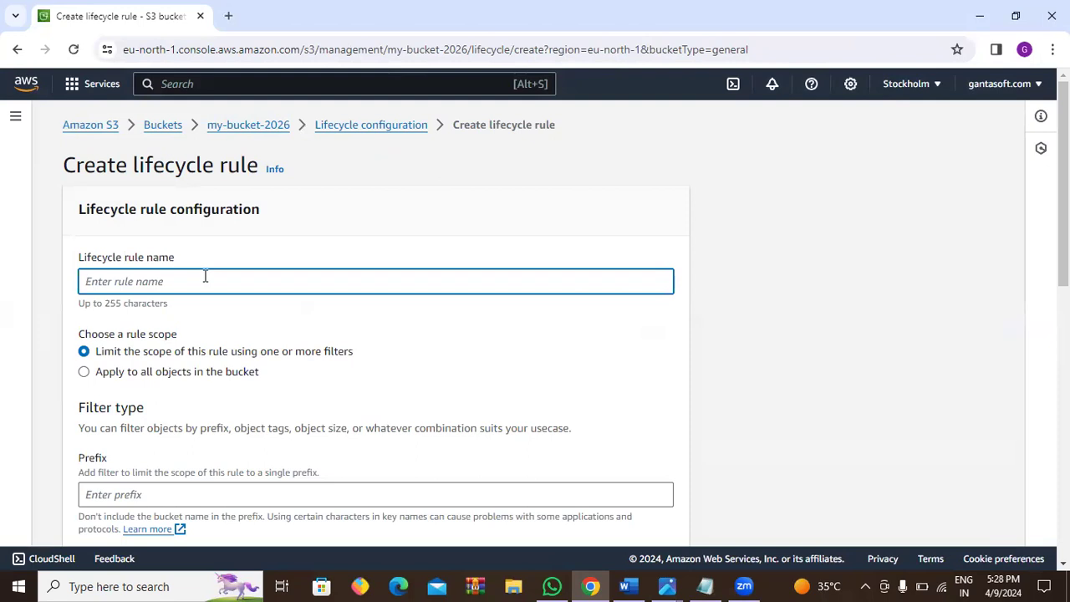
{"action": "type", "text": "move-"}
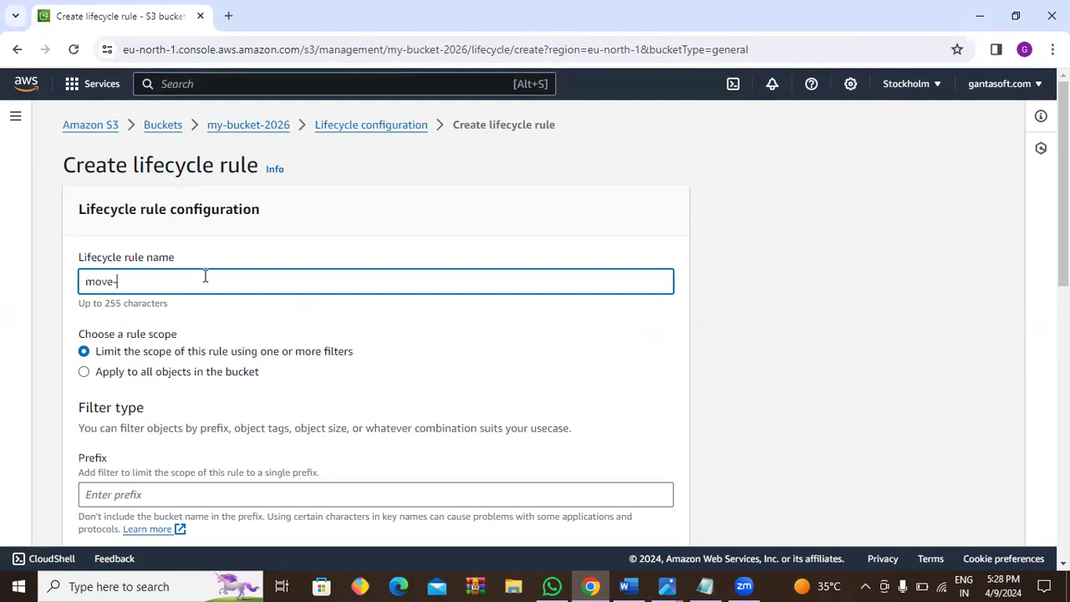
{"action": "type", "text": "to-standard-IA"}
{"action": "left_click", "coordinate": [264, 327]}
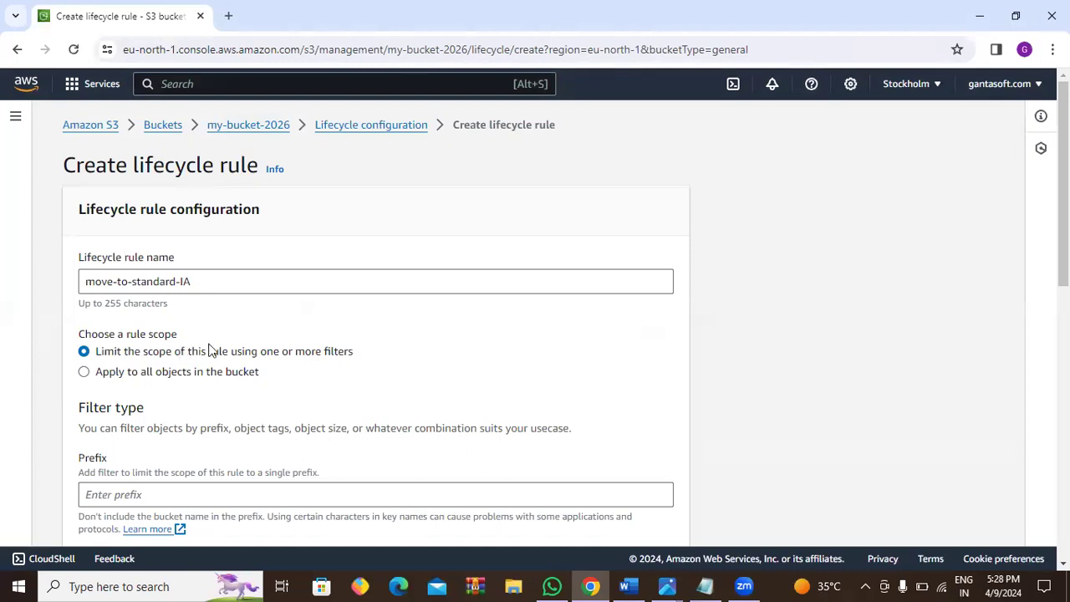
Try applying the rule to all objects in the bucket with the acknowledgement, and return the scope to using filters.
{"action": "left_click", "coordinate": [83, 373]}
{"action": "scroll", "coordinate": [256, 383], "scroll_direction": "down", "scroll_amount": 3}
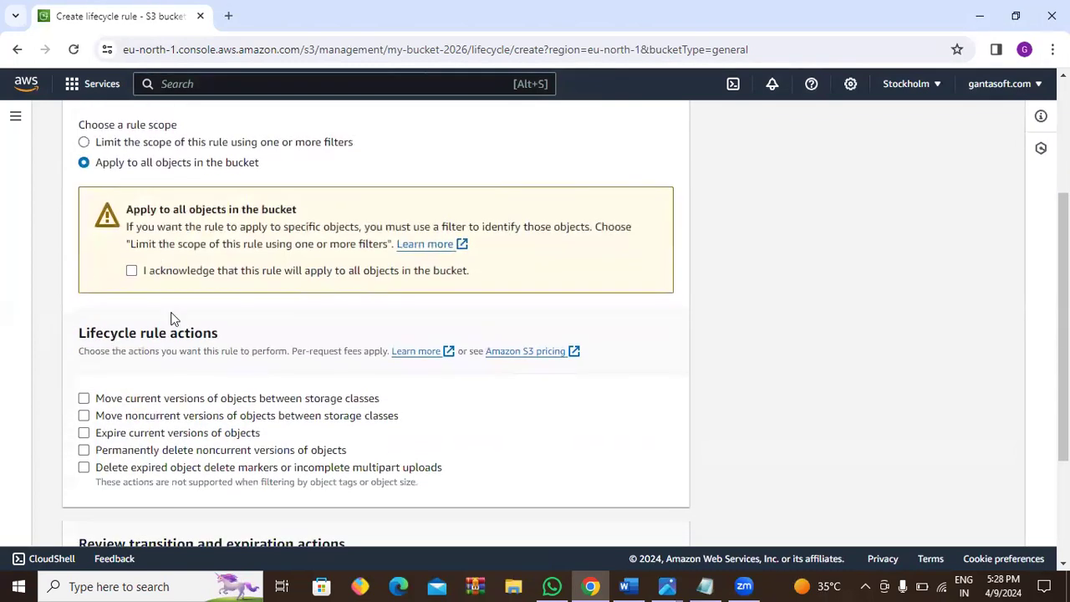
{"action": "left_click", "coordinate": [131, 273]}
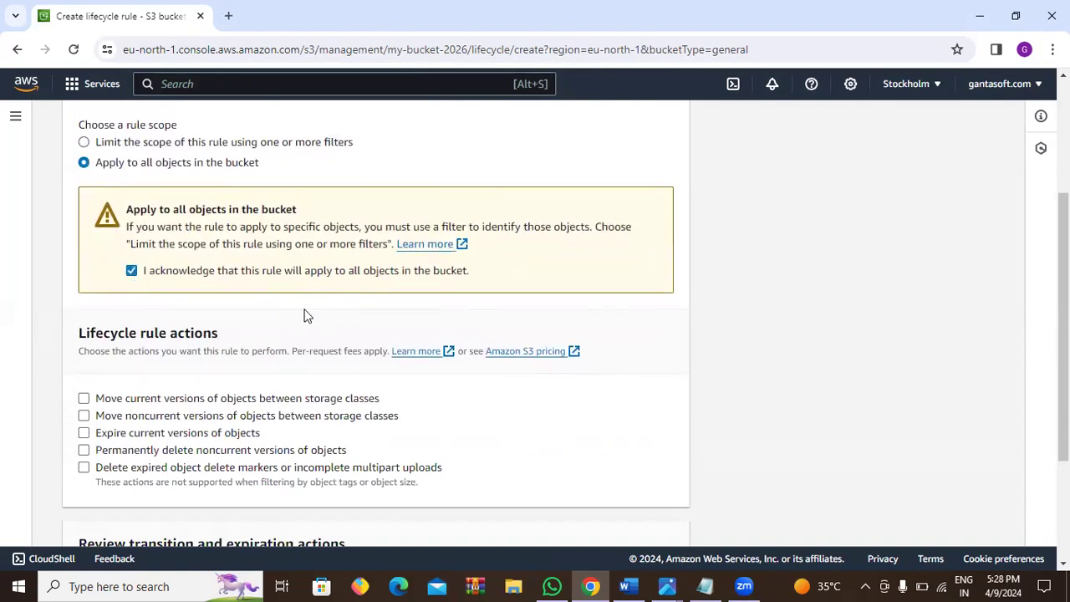
{"action": "scroll", "coordinate": [281, 264], "scroll_direction": "up", "scroll_amount": 1}
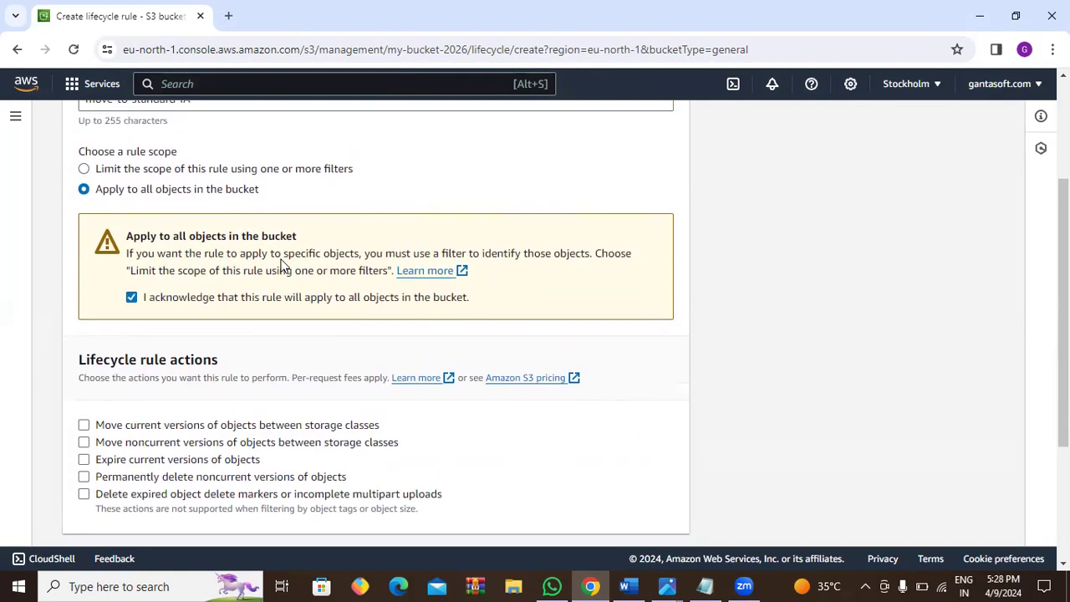
{"action": "left_click", "coordinate": [85, 171]}
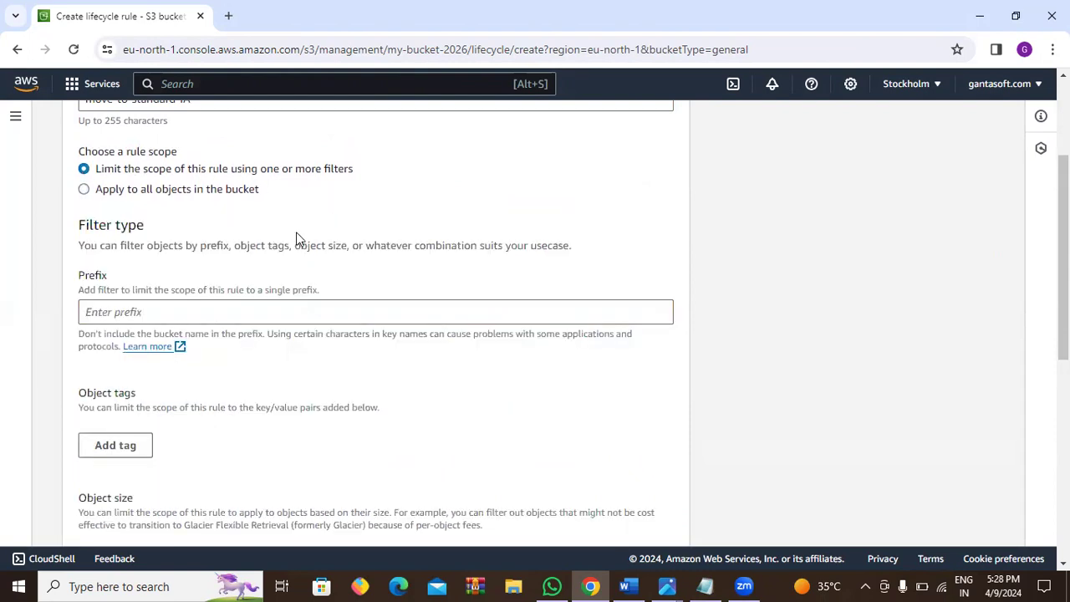
Copy the end of the page address into the rule's prefix filter: my-bucket-2026/lifecycle/create?region=eu-north-1&bucketType=general.
{"action": "left_click", "coordinate": [216, 313]}
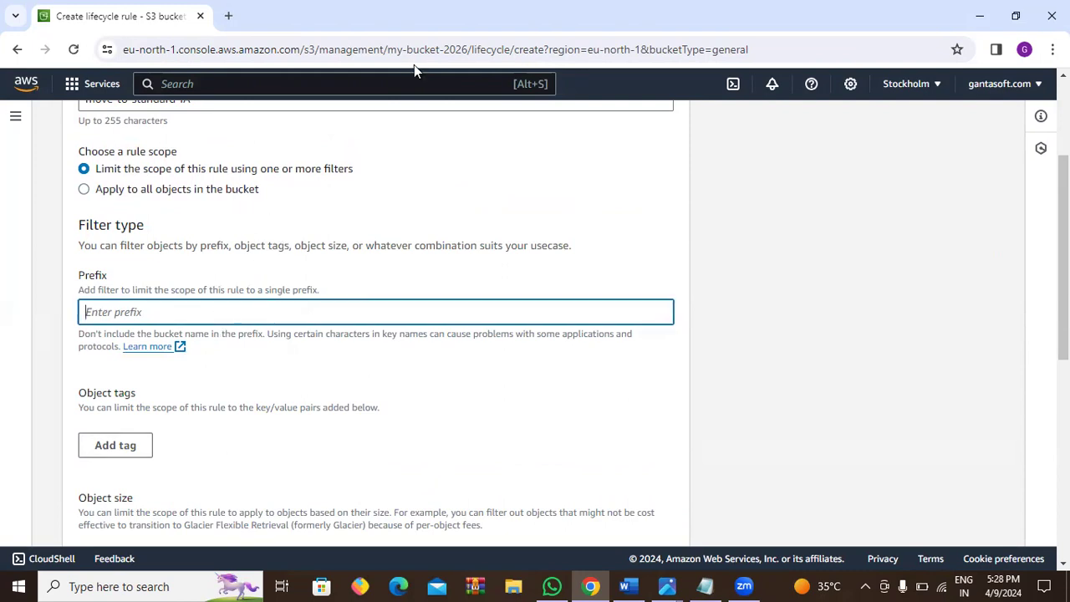
{"action": "left_click", "coordinate": [873, 78]}
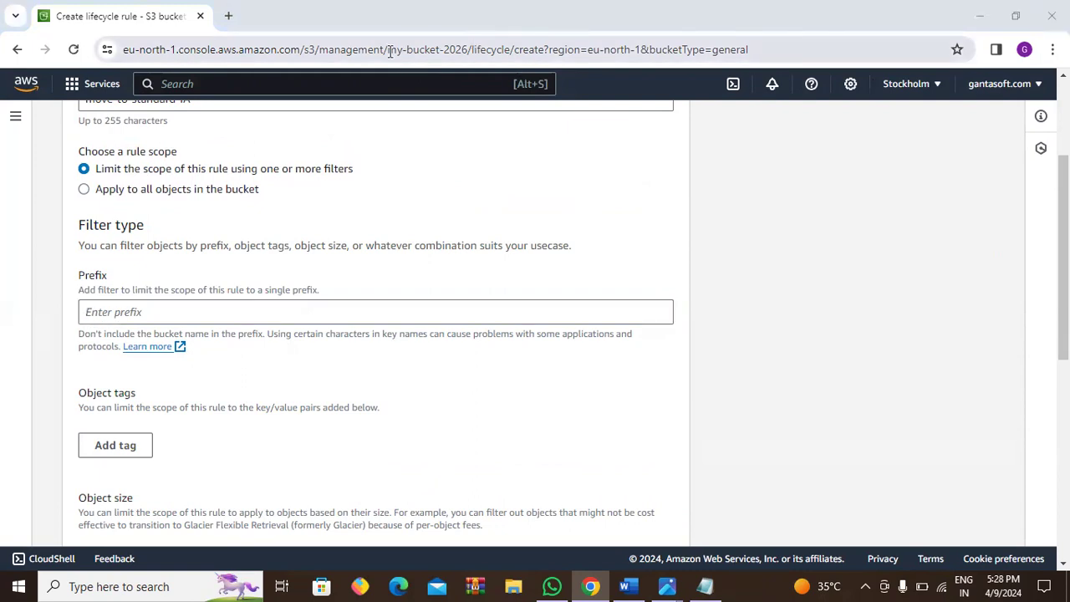
{"action": "left_click_drag", "start_coordinate": [388, 50], "coordinate": [580, 58]}
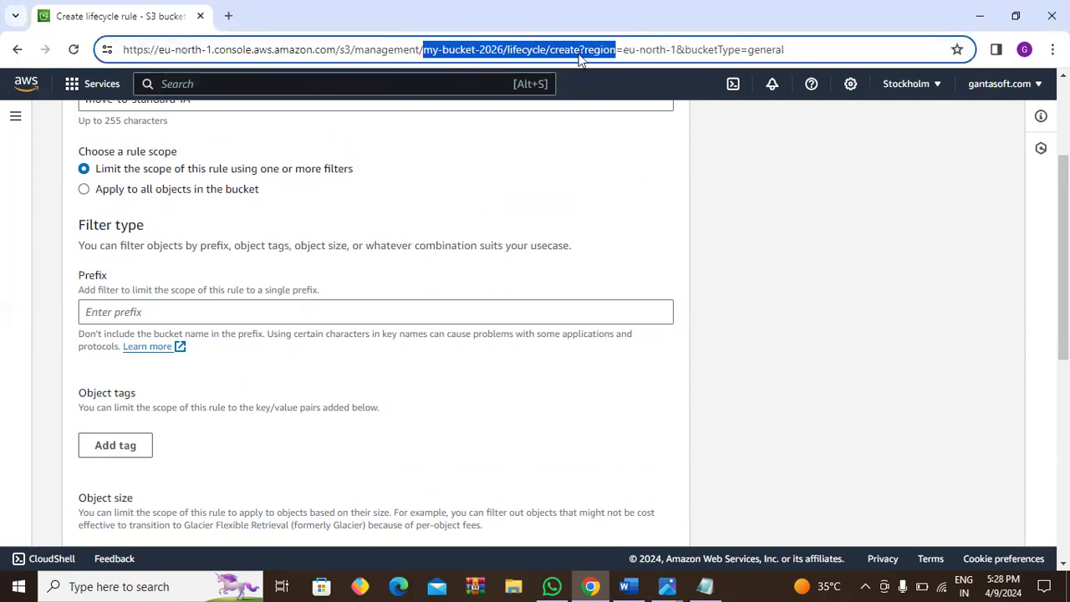
{"action": "key", "text": "shift+Right"}
{"action": "key", "text": "shift+Right"}
{"action": "key", "text": "shift+Right"}
{"action": "key", "text": "shift+Right"}
{"action": "key", "text": "shift+Right"}
{"action": "key", "text": "shift+Right"}
{"action": "key", "text": "shift+Right"}
{"action": "key", "text": "shift+Right"}
{"action": "key", "text": "shift+Right"}
{"action": "key", "text": "shift+Right"}
{"action": "key", "text": "shift+Right"}
{"action": "key", "text": "shift+Right"}
{"action": "key", "text": "shift+Right"}
{"action": "key", "text": "shift+Right"}
{"action": "key", "text": "shift+Right"}
{"action": "key", "text": "shift+Right"}
{"action": "key", "text": "shift+Right"}
{"action": "key", "text": "shift+Right"}
{"action": "key", "text": "shift+Right"}
{"action": "key", "text": "shift+Right"}
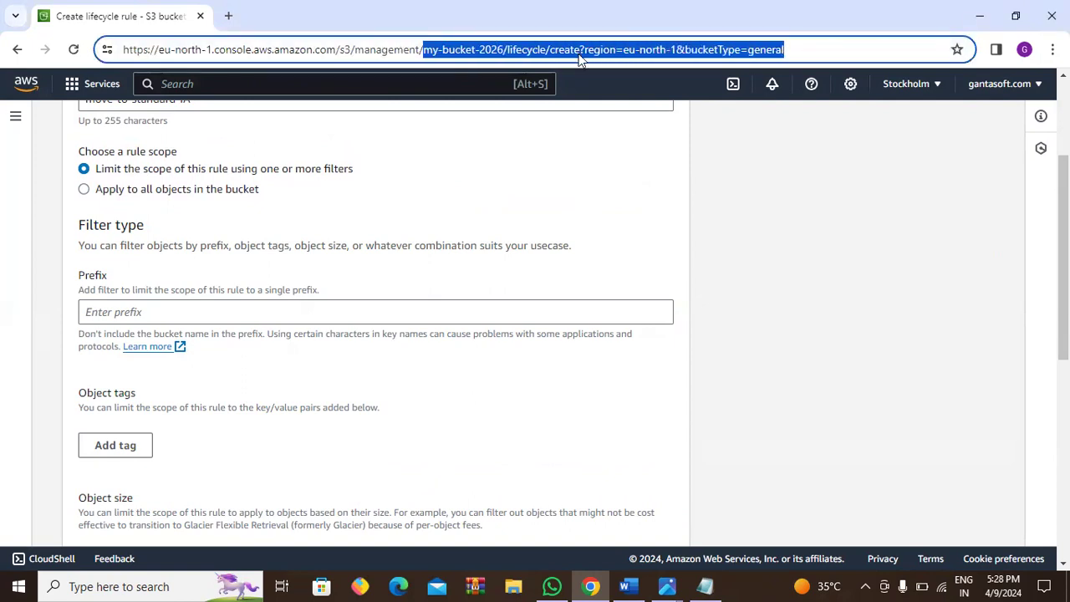
{"action": "right_click", "coordinate": [583, 57]}
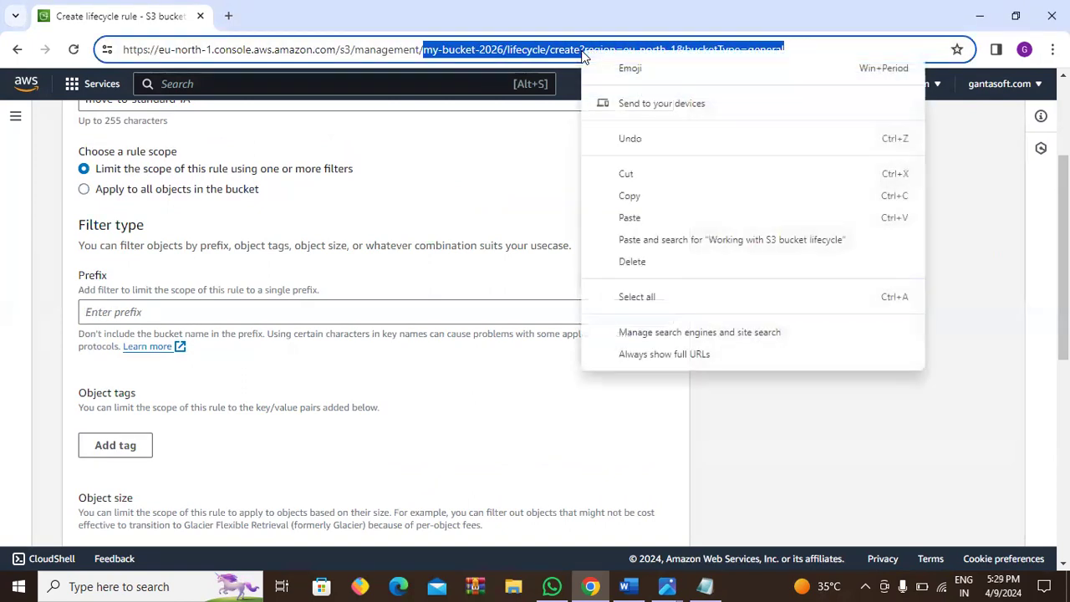
{"action": "left_click", "coordinate": [633, 197]}
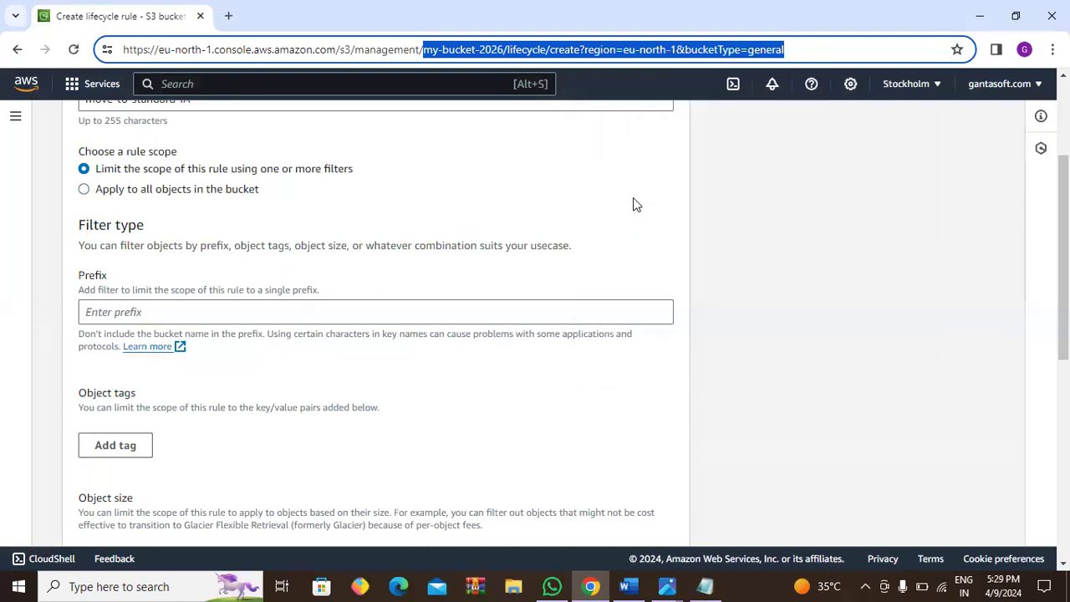
{"action": "right_click", "coordinate": [189, 313]}
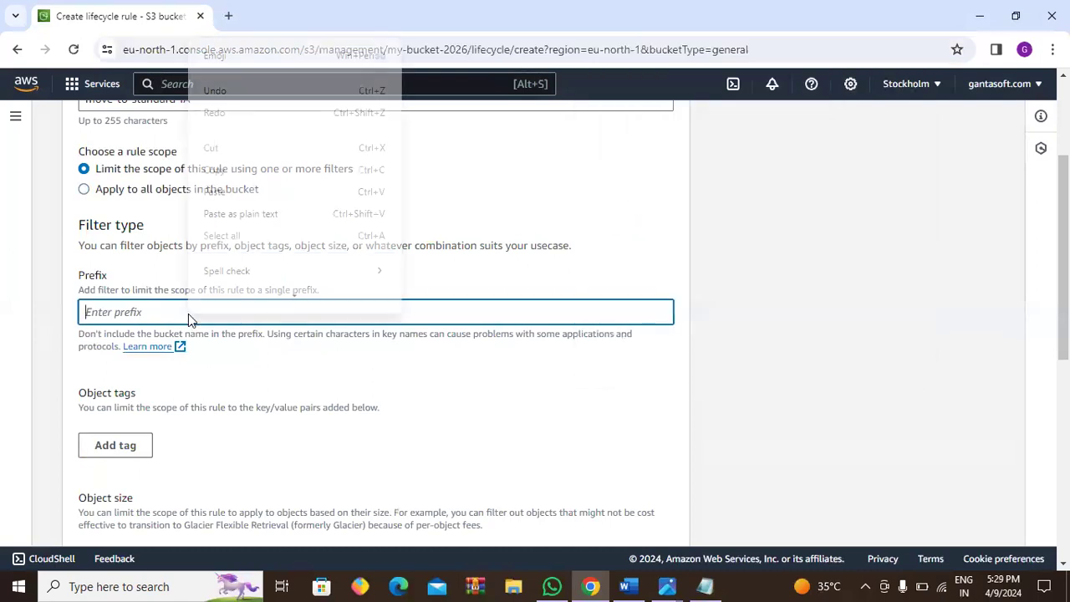
{"action": "left_click", "coordinate": [225, 189]}
{"action": "left_click", "coordinate": [293, 368]}
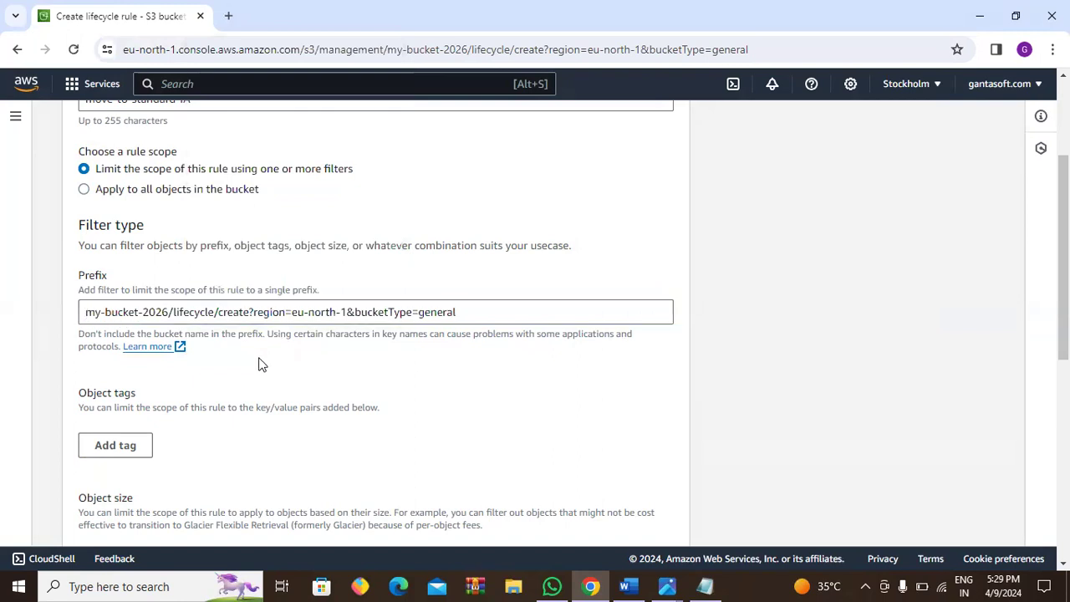
Enable moving current versions of objects between storage classes and set the Standard-IA transition to 30 days after object creation.
{"action": "scroll", "coordinate": [257, 405], "scroll_direction": "down", "scroll_amount": 5}
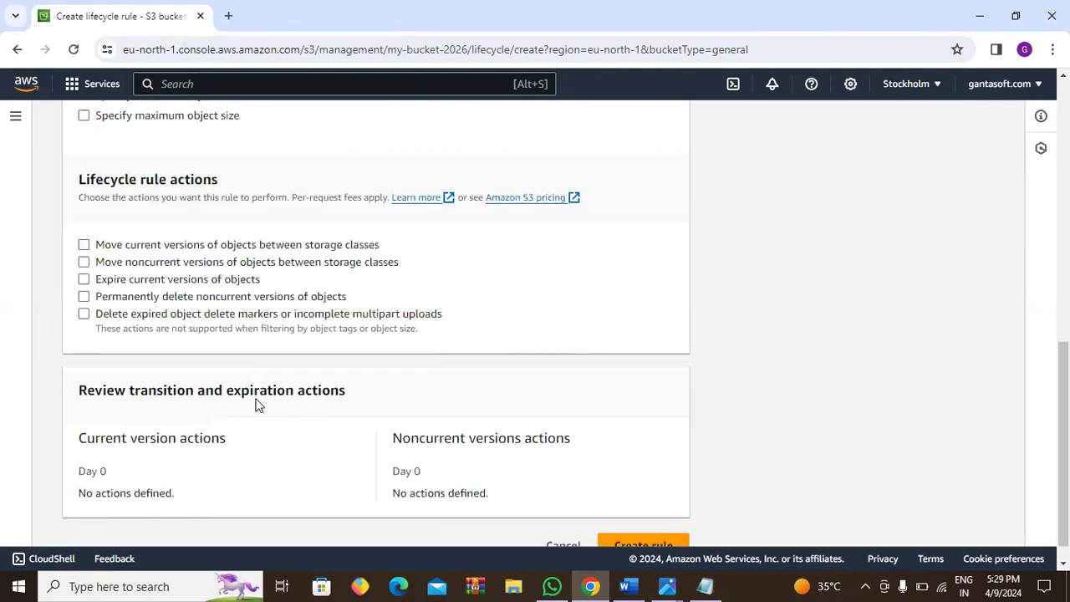
{"action": "scroll", "coordinate": [143, 246], "scroll_direction": "up", "scroll_amount": 1}
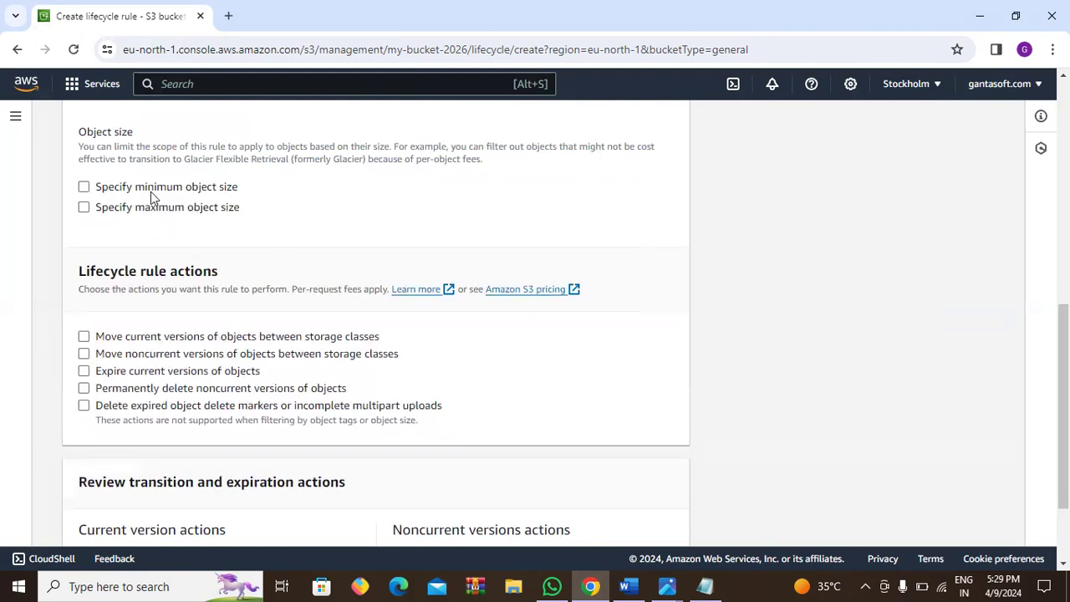
{"action": "scroll", "coordinate": [116, 234], "scroll_direction": "down", "scroll_amount": 1}
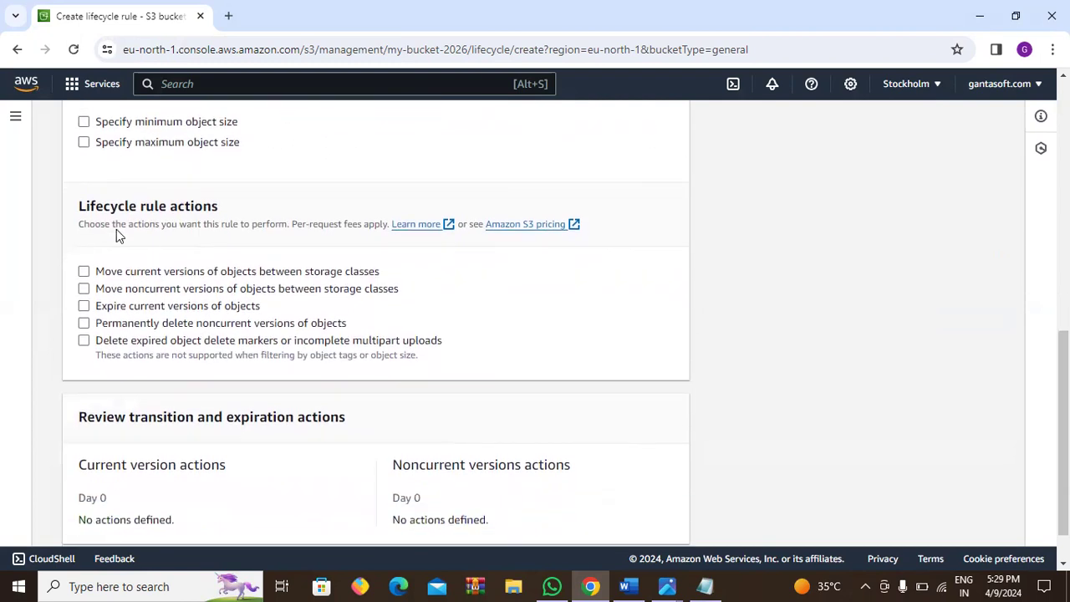
{"action": "scroll", "coordinate": [167, 229], "scroll_direction": "down", "scroll_amount": 1}
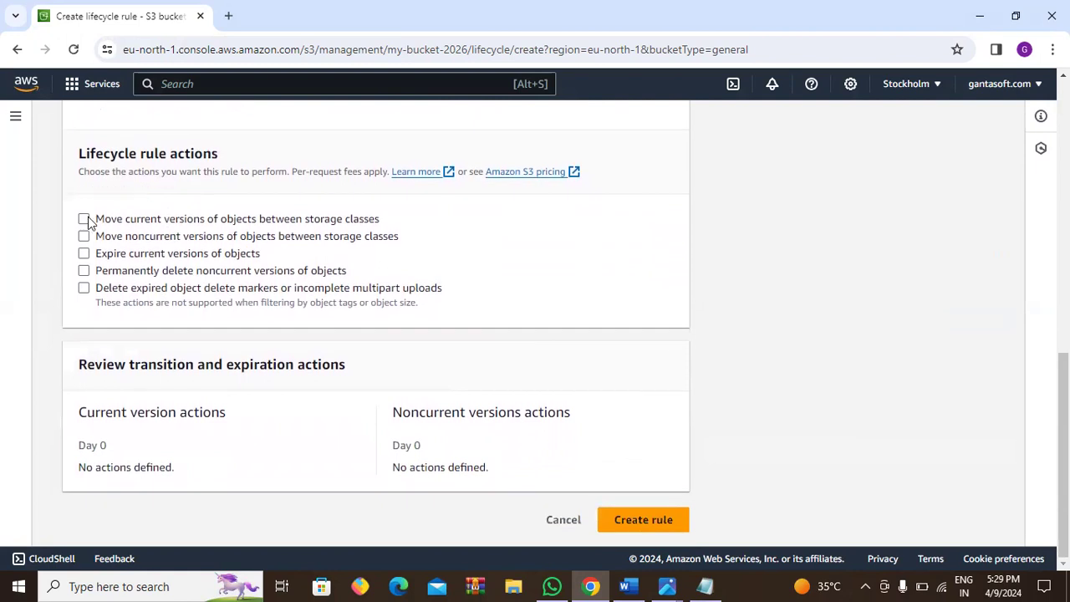
{"action": "left_click", "coordinate": [84, 219]}
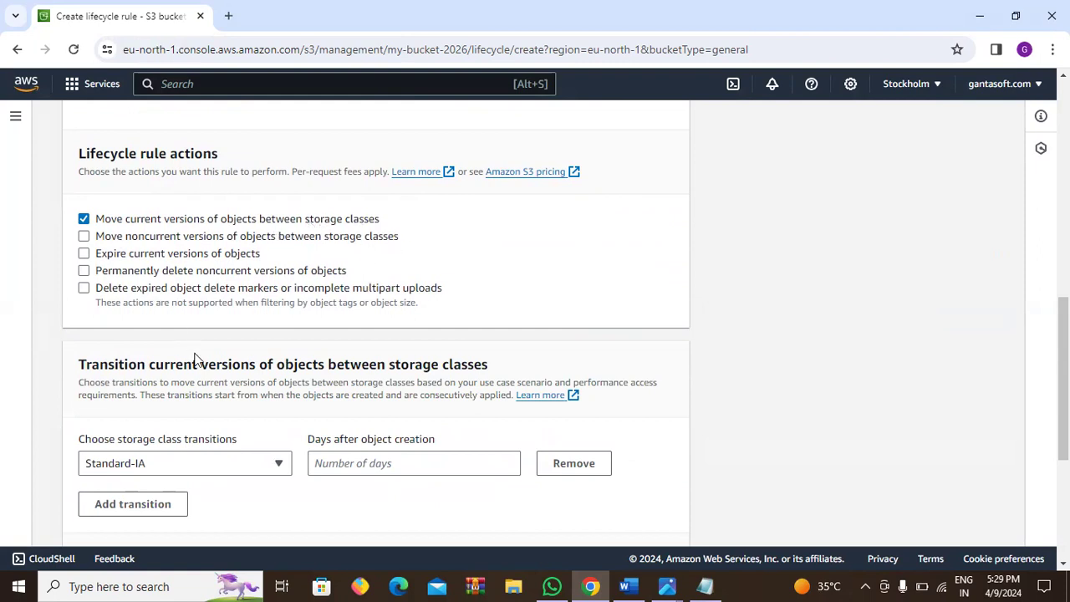
{"action": "left_click", "coordinate": [366, 469]}
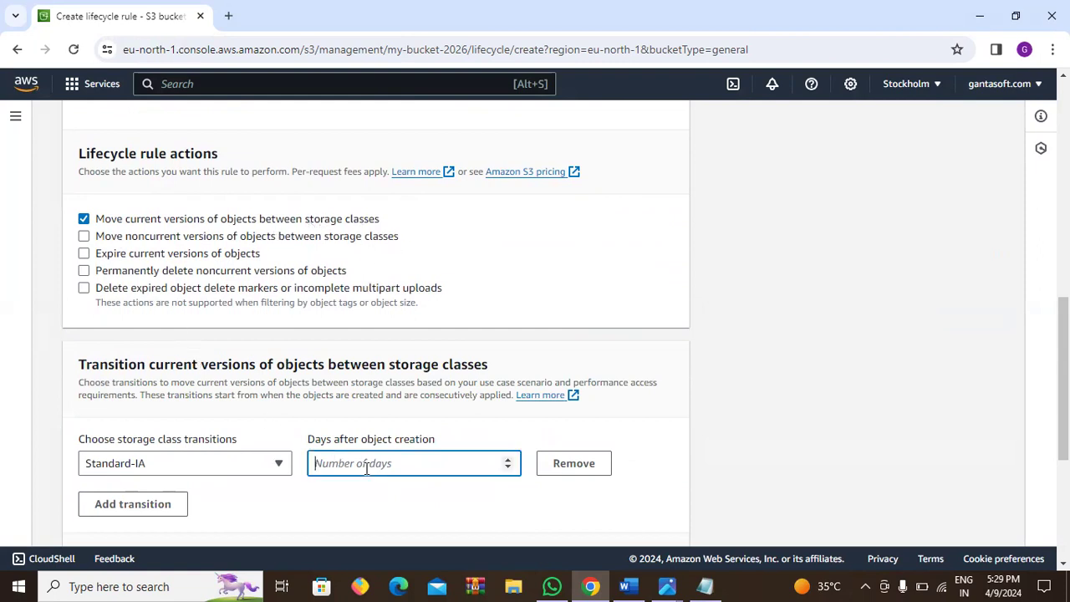
{"action": "type", "text": "30"}
Try enabling the actions that move noncurrent versions between storage classes and expire current versions of objects.
{"action": "scroll", "coordinate": [412, 468], "scroll_direction": "down", "scroll_amount": 2}
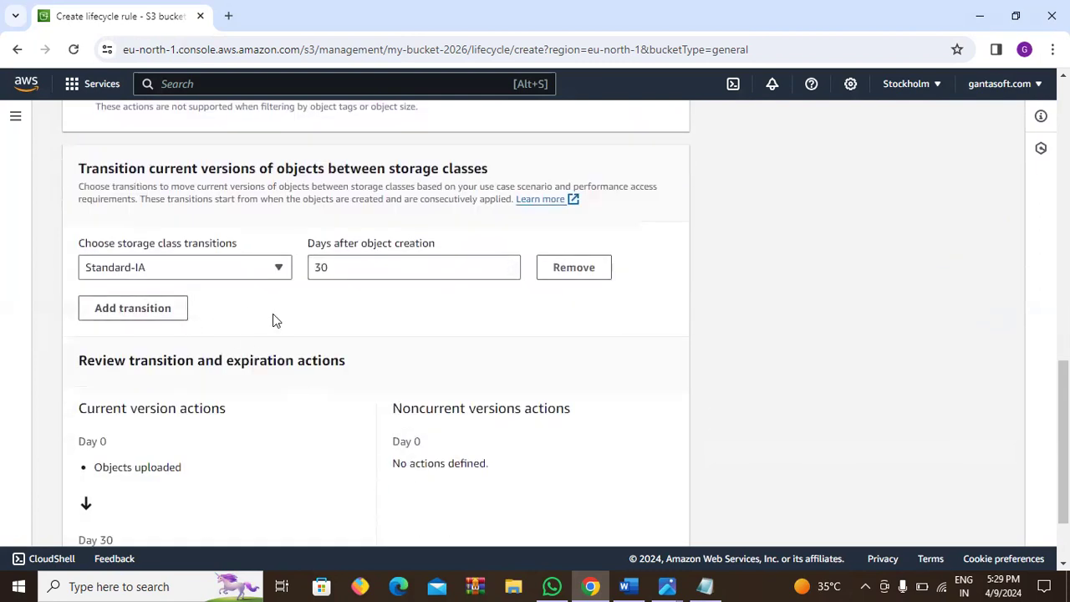
{"action": "scroll", "coordinate": [251, 309], "scroll_direction": "up", "scroll_amount": 3}
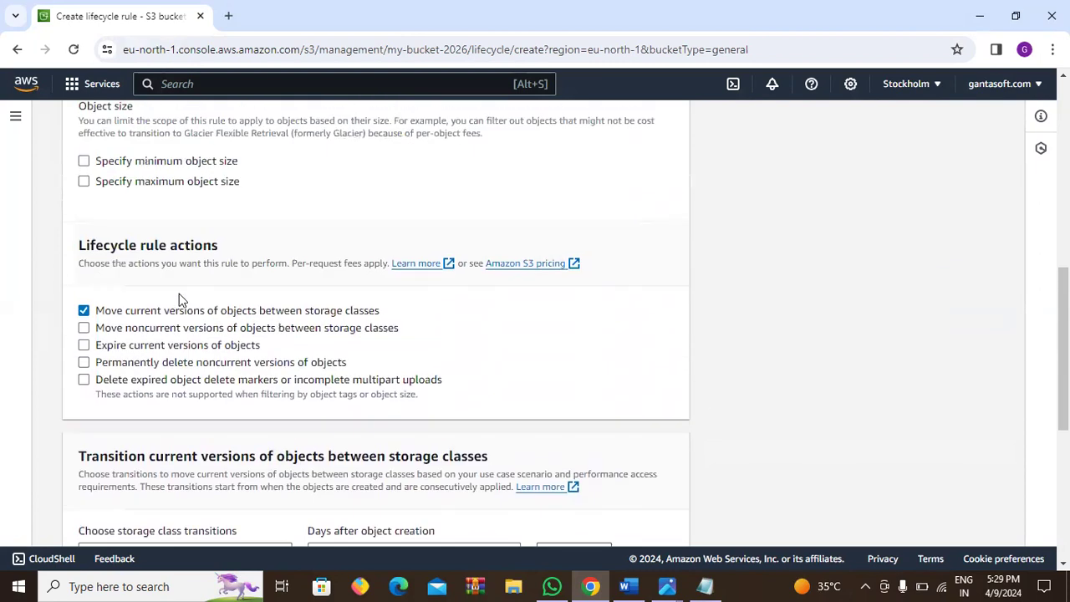
{"action": "left_click", "coordinate": [84, 330]}
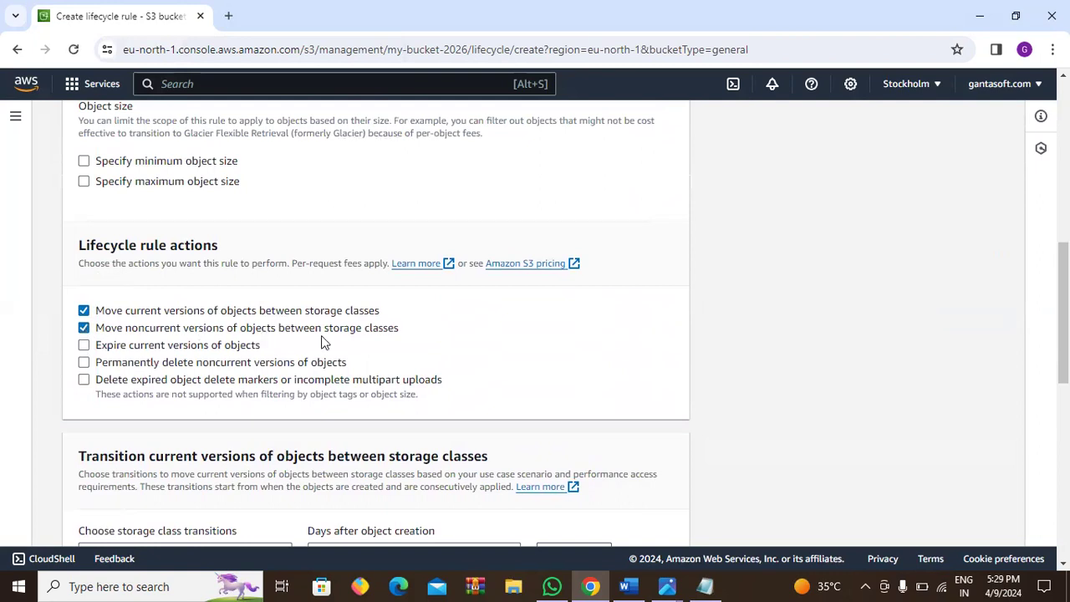
{"action": "scroll", "coordinate": [163, 334], "scroll_direction": "down", "scroll_amount": 1}
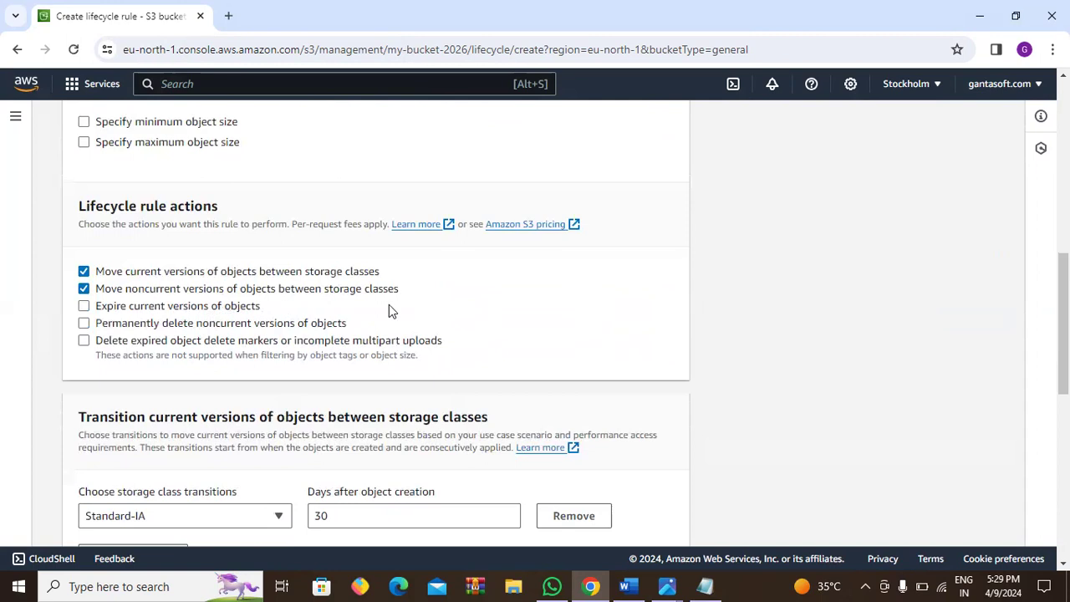
{"action": "left_click", "coordinate": [84, 306]}
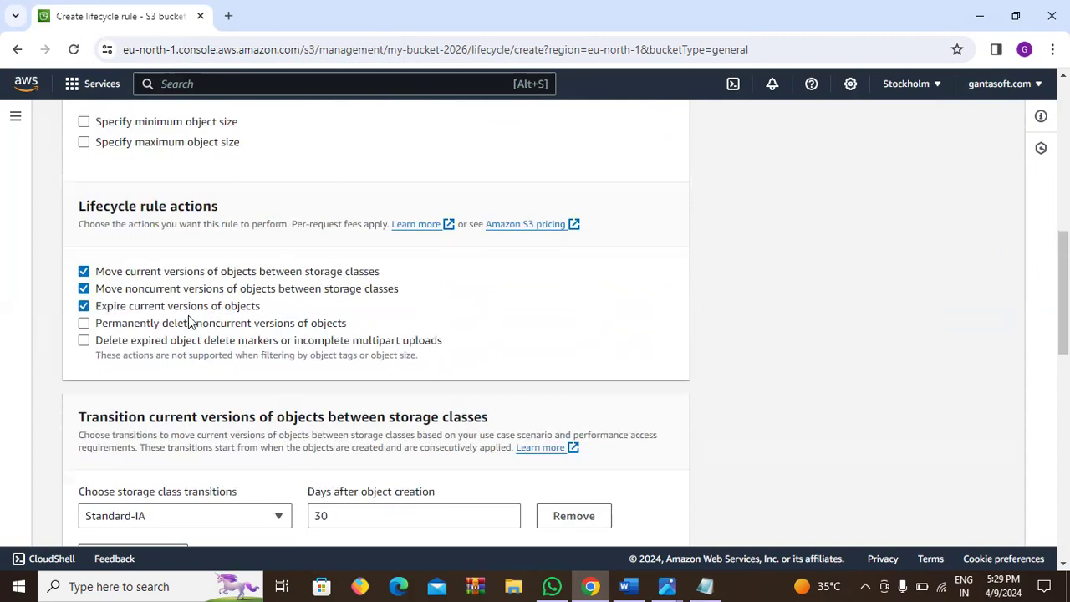
{"action": "scroll", "coordinate": [191, 321], "scroll_direction": "down", "scroll_amount": 5}
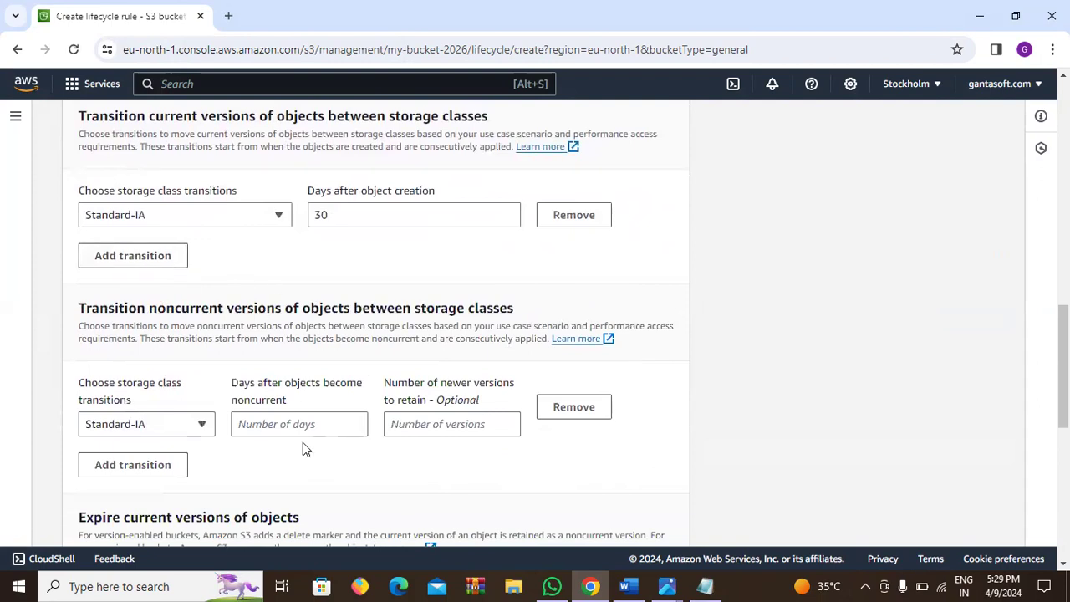
{"action": "left_click", "coordinate": [285, 426]}
{"action": "left_click", "coordinate": [386, 422]}
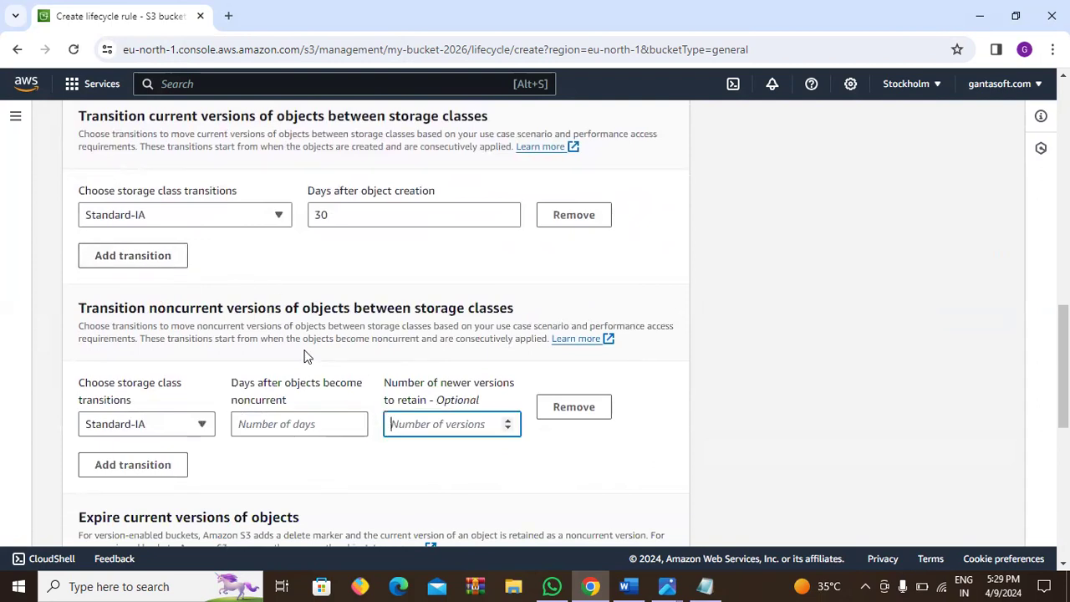
{"action": "scroll", "coordinate": [306, 354], "scroll_direction": "up", "scroll_amount": 5}
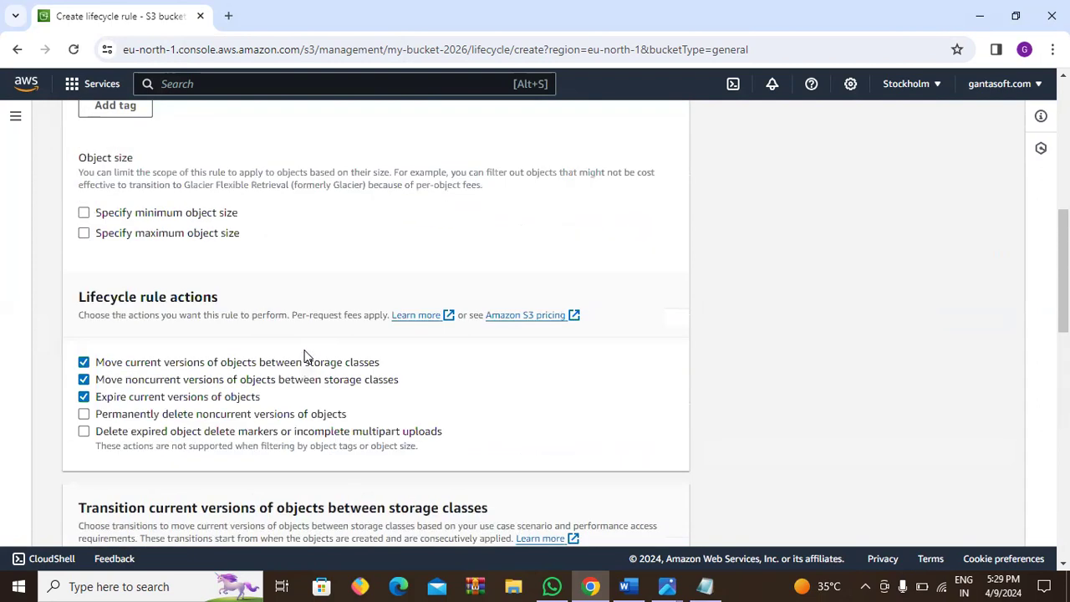
Try enabling permanent deletion of noncurrent versions and deletion of expired object delete markers or incomplete multipart uploads.
{"action": "left_click", "coordinate": [84, 414]}
{"action": "scroll", "coordinate": [267, 423], "scroll_direction": "down", "scroll_amount": 5}
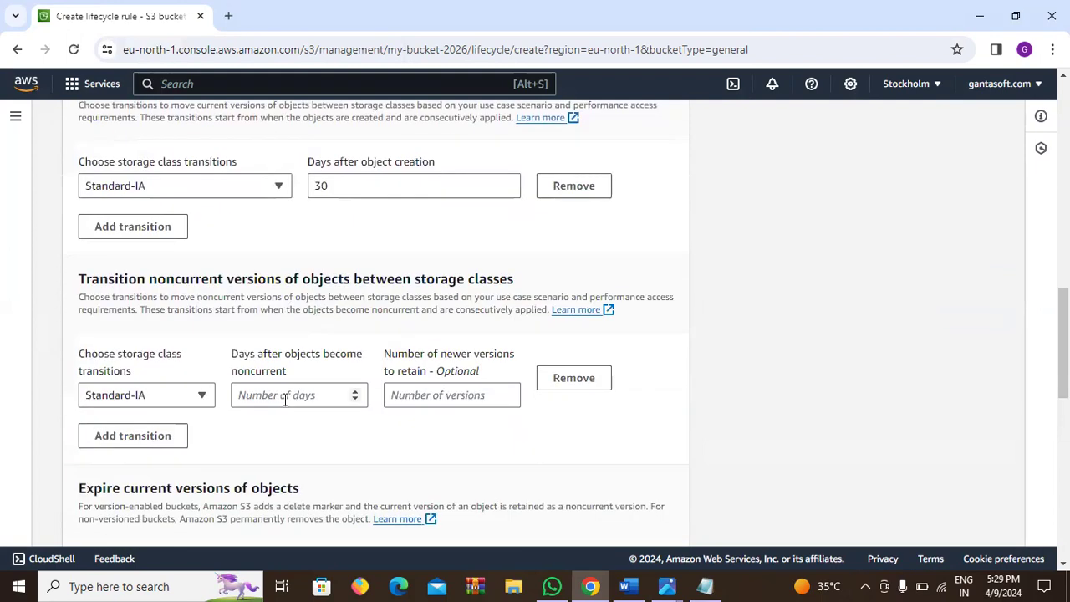
{"action": "left_click", "coordinate": [271, 404]}
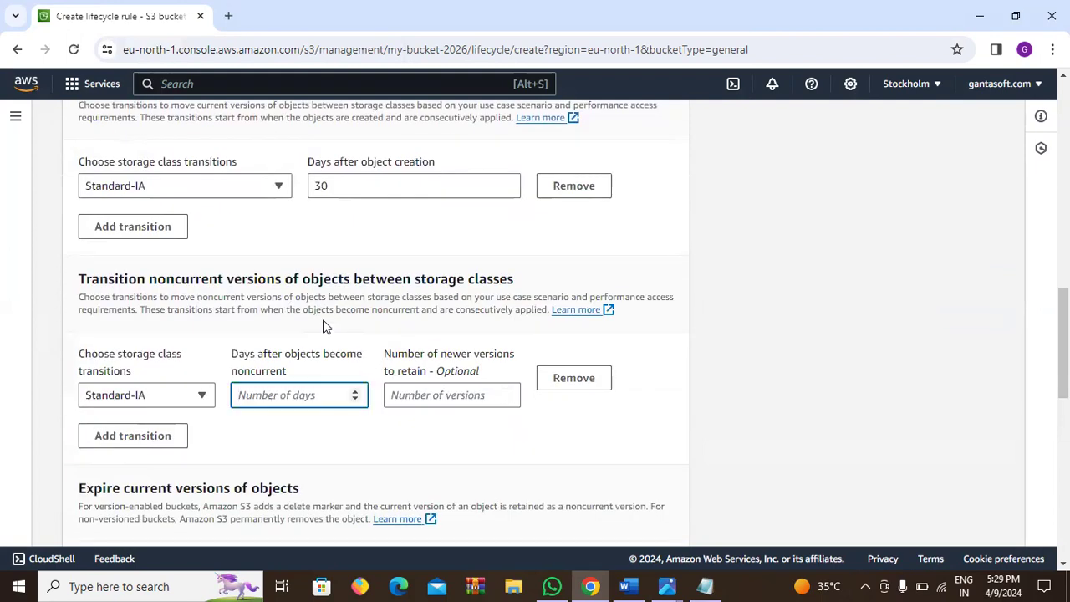
{"action": "scroll", "coordinate": [326, 328], "scroll_direction": "up", "scroll_amount": 2}
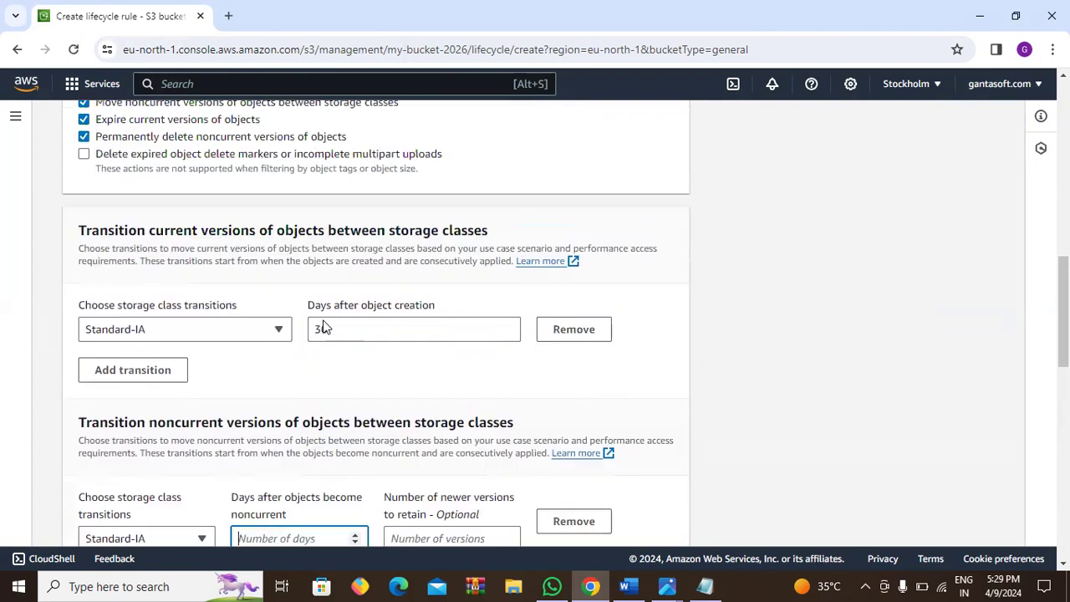
{"action": "left_click", "coordinate": [84, 155]}
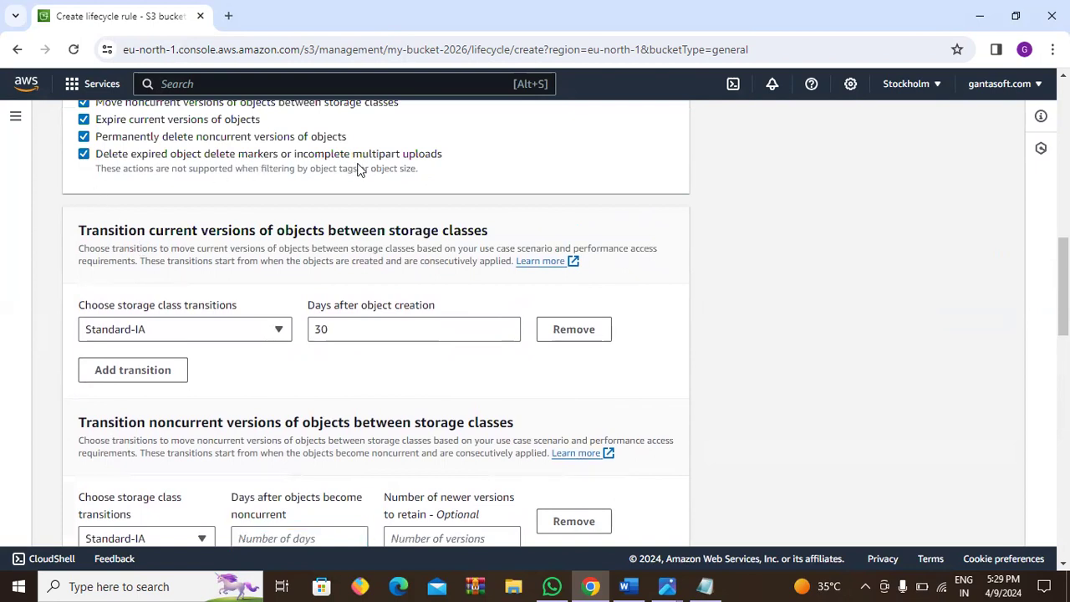
{"action": "scroll", "coordinate": [354, 384], "scroll_direction": "down", "scroll_amount": 8}
{"action": "scroll", "coordinate": [306, 318], "scroll_direction": "up", "scroll_amount": 4}
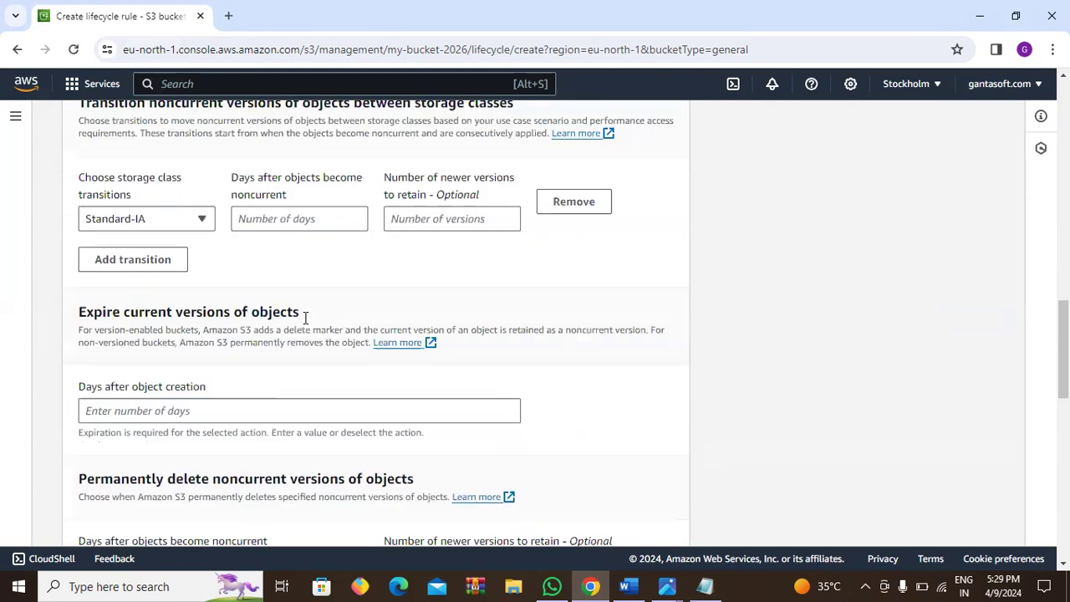
{"action": "scroll", "coordinate": [191, 285], "scroll_direction": "up", "scroll_amount": 14}
{"action": "scroll", "coordinate": [172, 298], "scroll_direction": "down", "scroll_amount": 9}
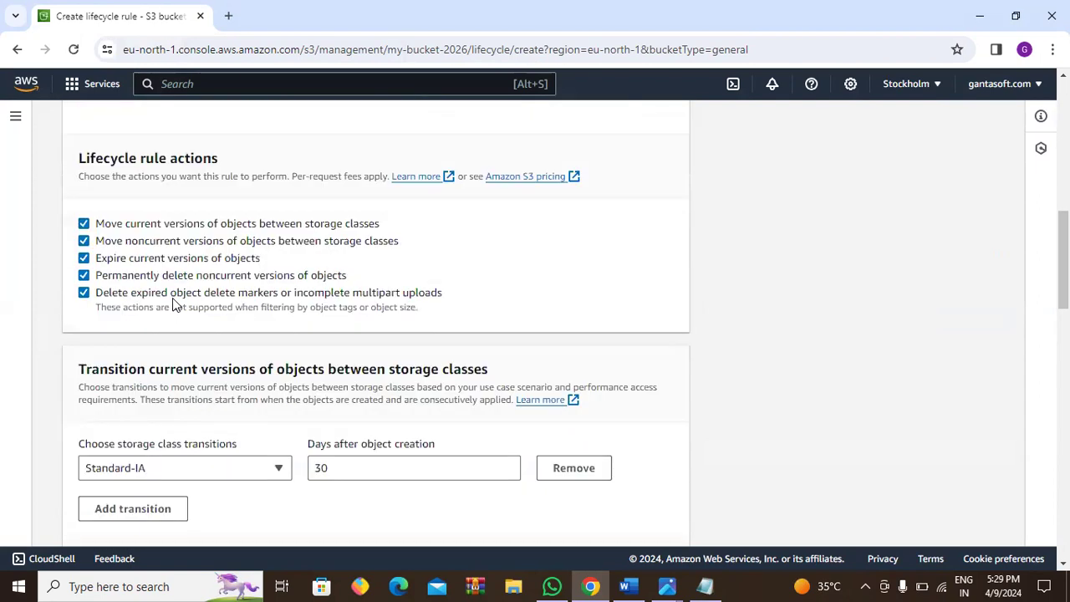
Disable the four additional lifecycle actions, keeping only the one that moves current versions between storage classes.
{"action": "left_click", "coordinate": [84, 219]}
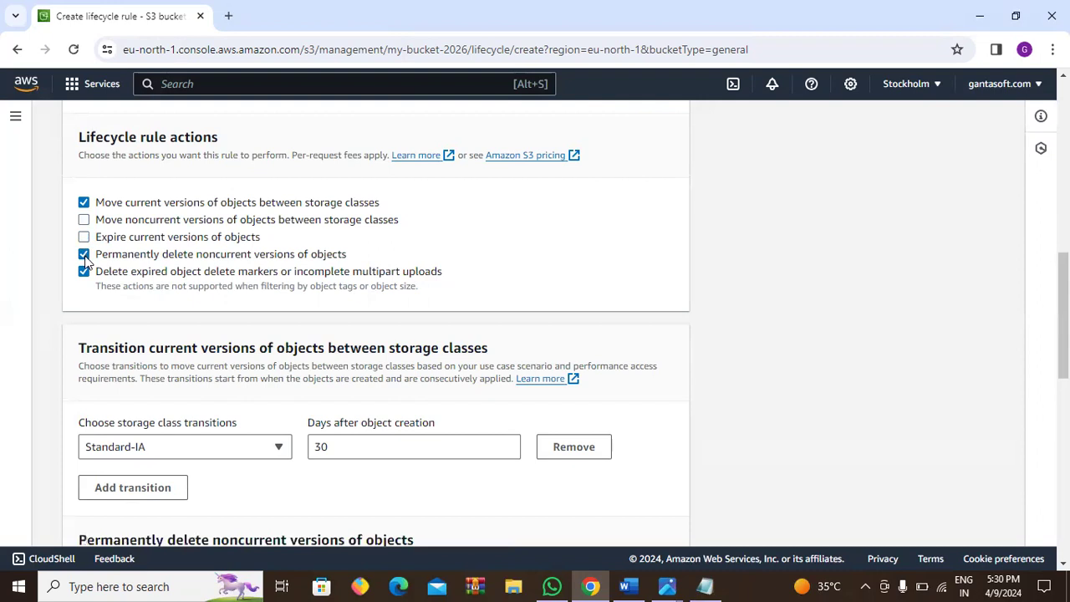
{"action": "left_click", "coordinate": [84, 255]}
{"action": "left_click", "coordinate": [85, 272]}
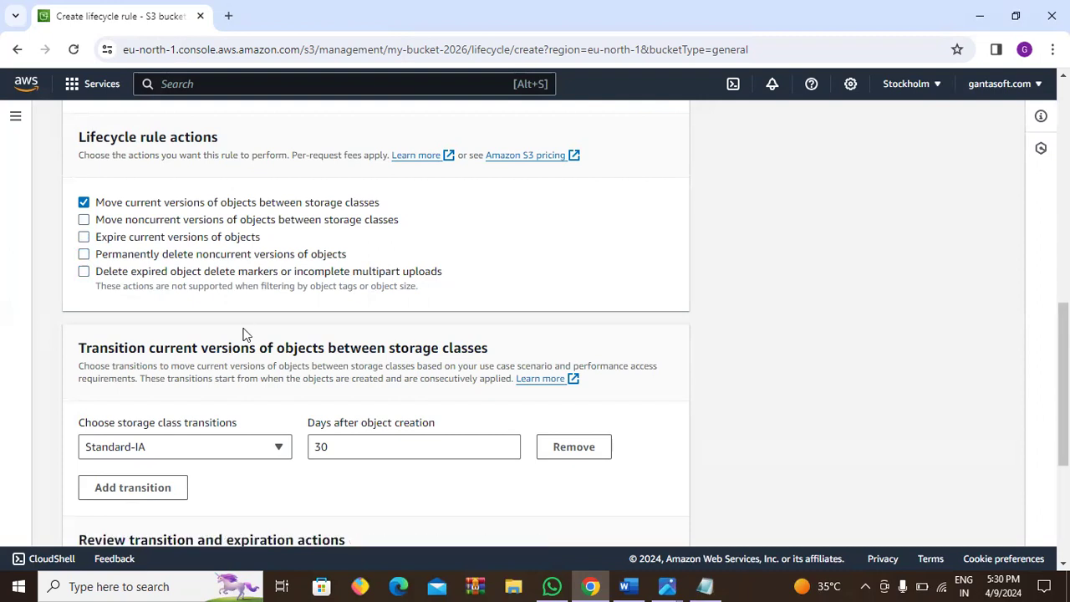
Add a second storage class transition, to Intelligent-Tiering, following the Standard-IA transition for current object versions.
{"action": "scroll", "coordinate": [243, 335], "scroll_direction": "down", "scroll_amount": 3}
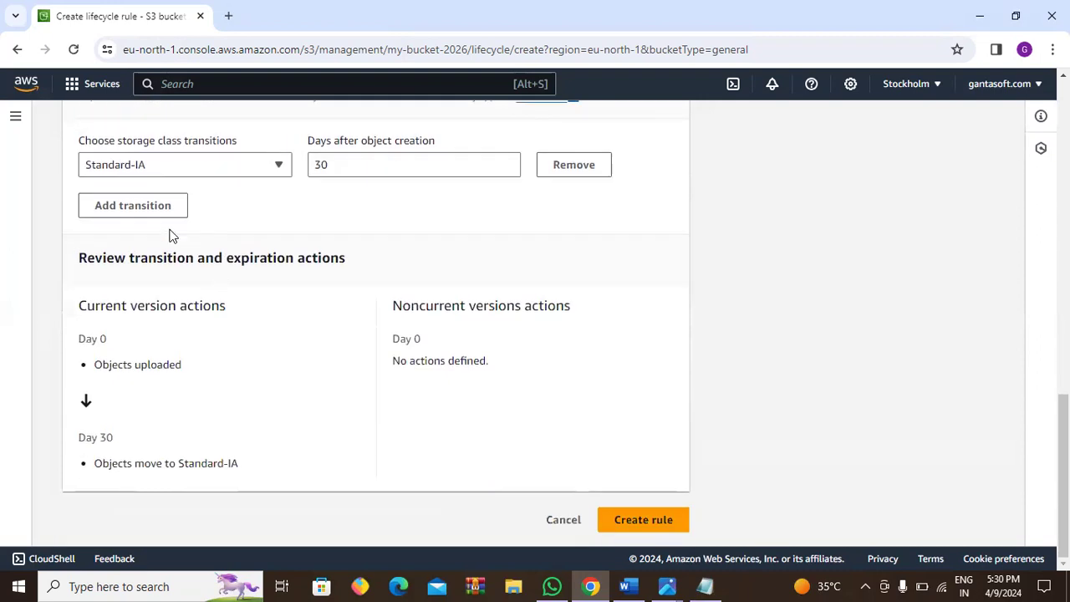
{"action": "left_click", "coordinate": [161, 215]}
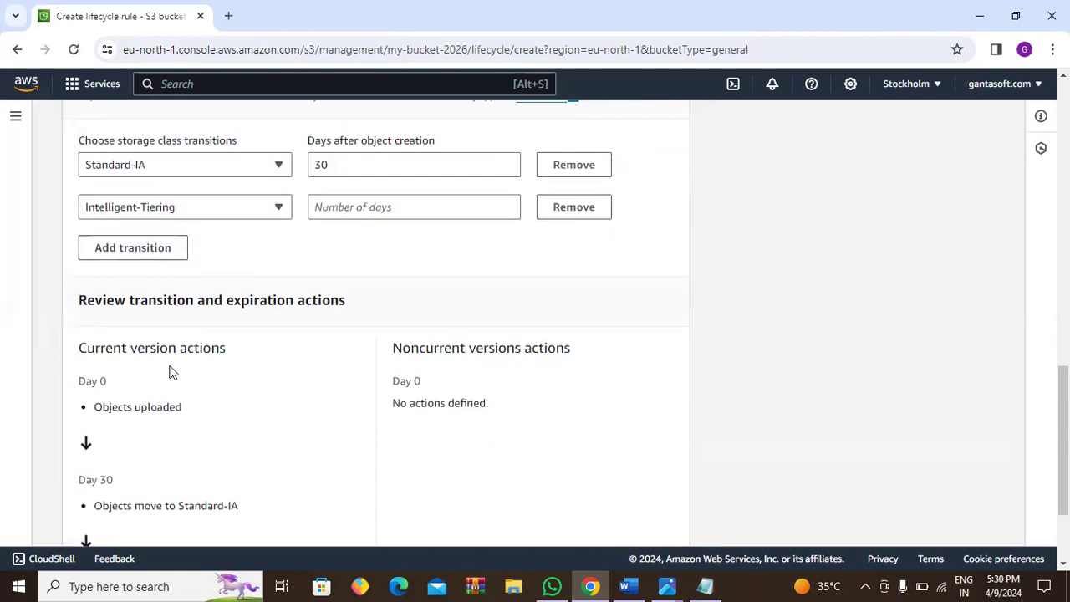
{"action": "scroll", "coordinate": [170, 370], "scroll_direction": "down", "scroll_amount": 2}
{"action": "scroll", "coordinate": [170, 371], "scroll_direction": "up", "scroll_amount": 10}
{"action": "scroll", "coordinate": [169, 370], "scroll_direction": "up", "scroll_amount": 4}
{"action": "scroll", "coordinate": [167, 370], "scroll_direction": "down", "scroll_amount": 9}
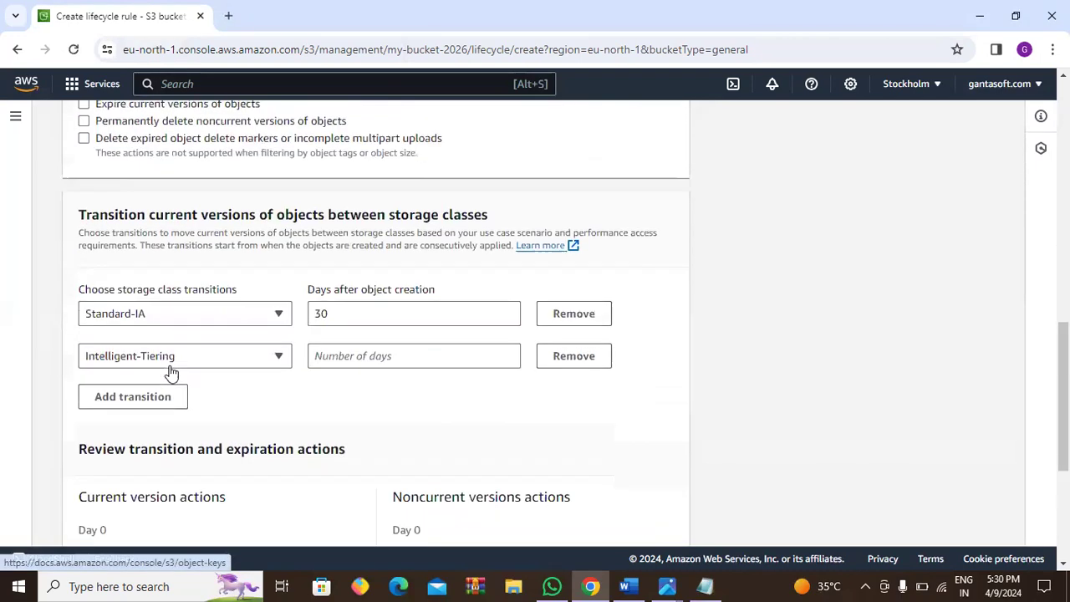
{"action": "scroll", "coordinate": [137, 342], "scroll_direction": "up", "scroll_amount": 2}
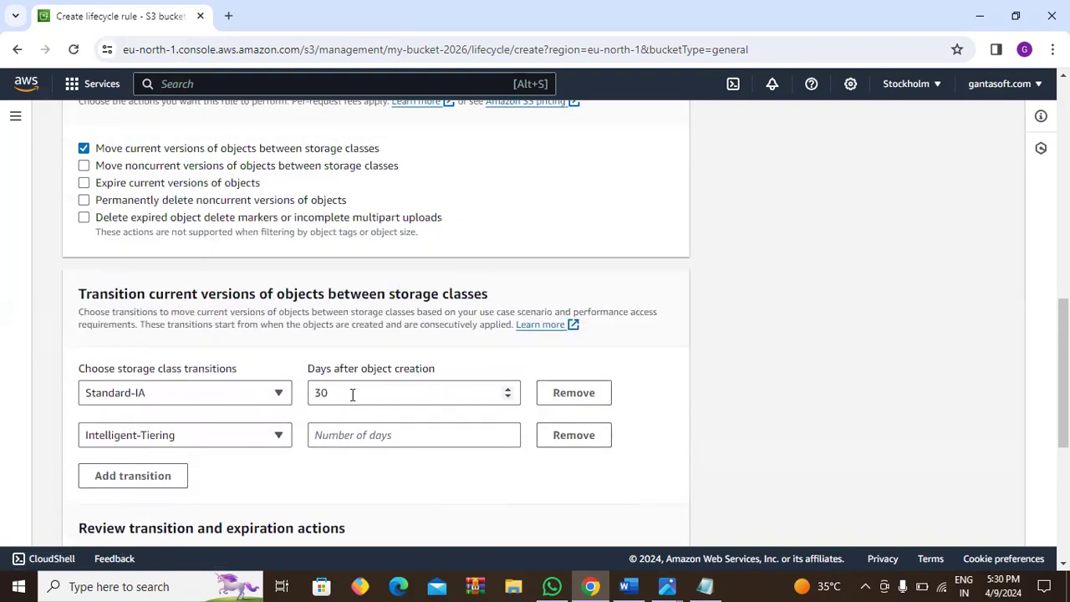
{"action": "left_click", "coordinate": [368, 434]}
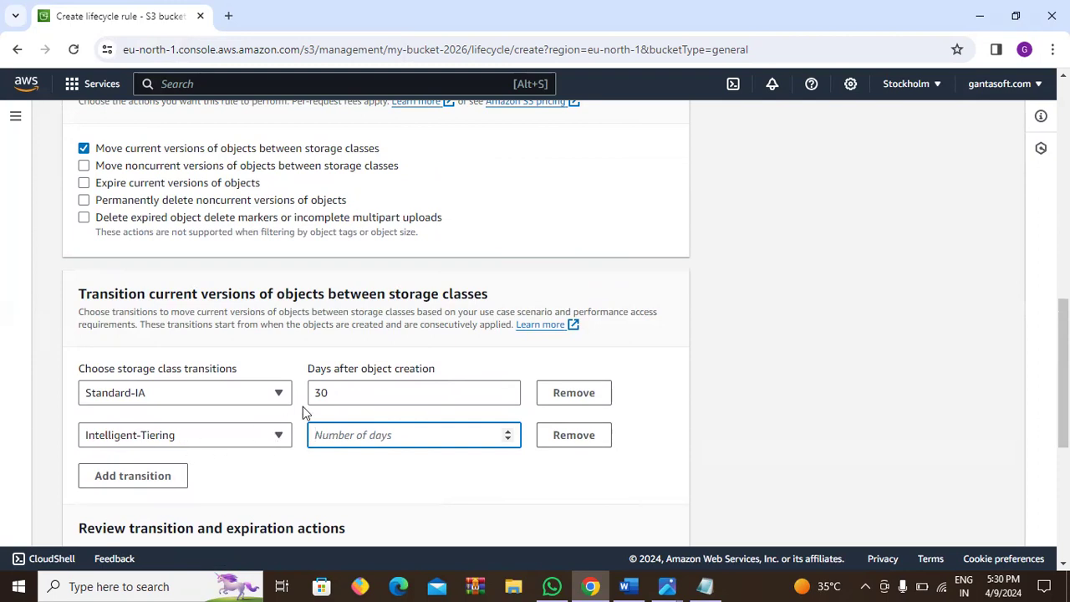
Try to create the lifecycle rule with the Intelligent-Tiering transition's number of days left blank.
{"action": "scroll", "coordinate": [302, 407], "scroll_direction": "up", "scroll_amount": 1}
{"action": "left_click", "coordinate": [366, 515]}
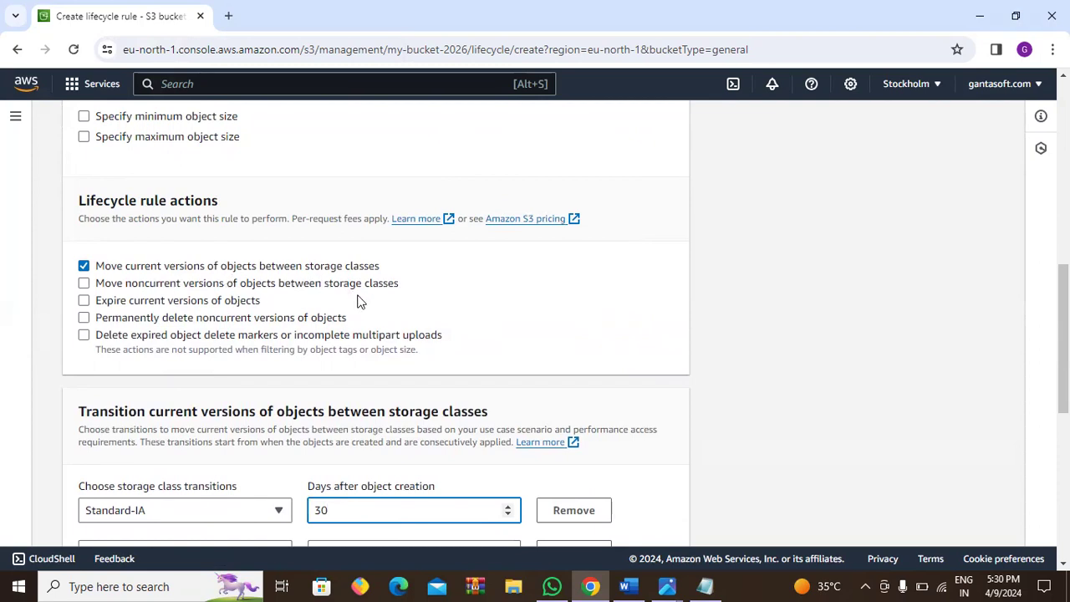
{"action": "scroll", "coordinate": [359, 301], "scroll_direction": "down", "scroll_amount": 5}
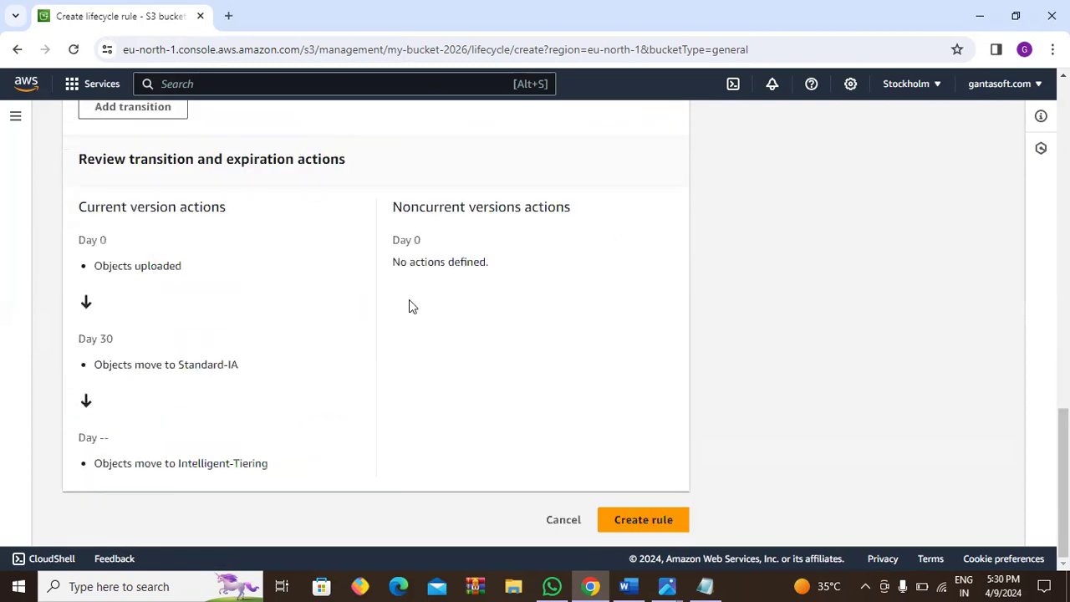
{"action": "left_click", "coordinate": [643, 523]}
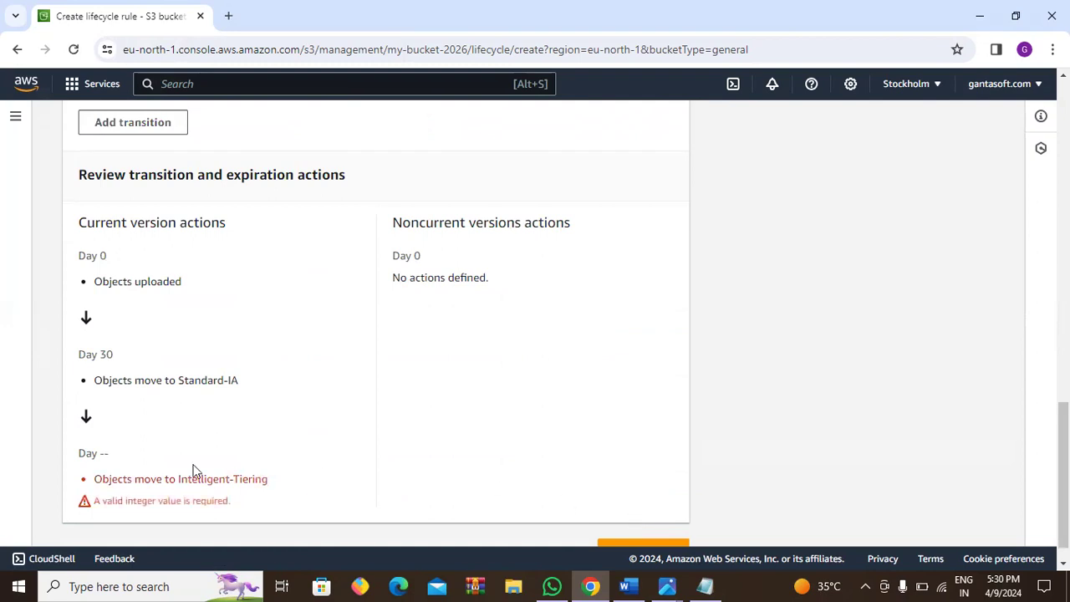
Add a One Zone-IA transition and remove both it and the Intelligent-Tiering transition, keeping only Standard-IA.
{"action": "scroll", "coordinate": [144, 299], "scroll_direction": "up", "scroll_amount": 3}
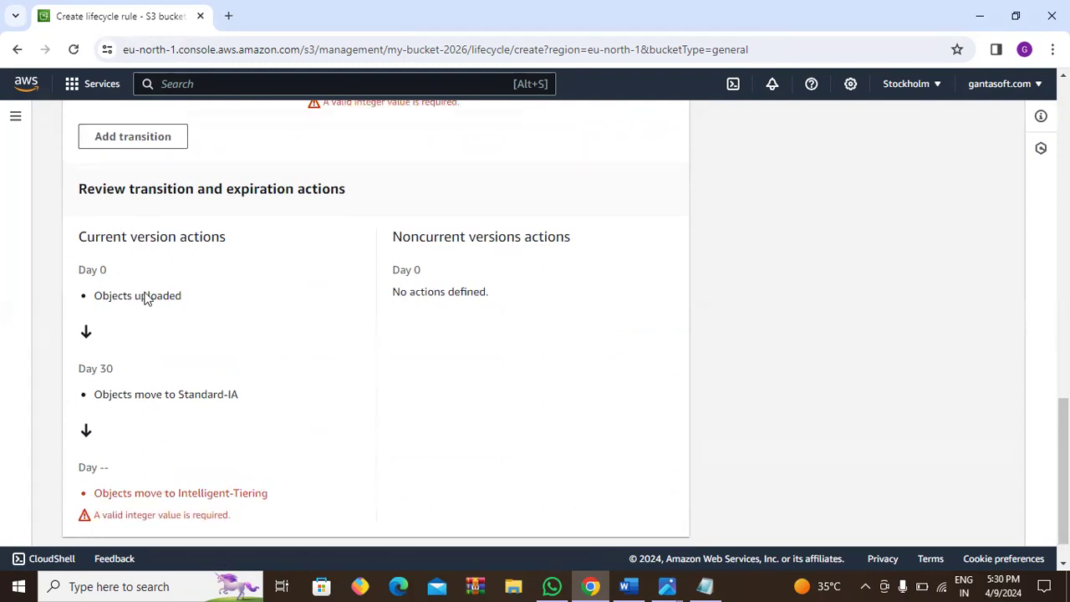
{"action": "left_click", "coordinate": [134, 345]}
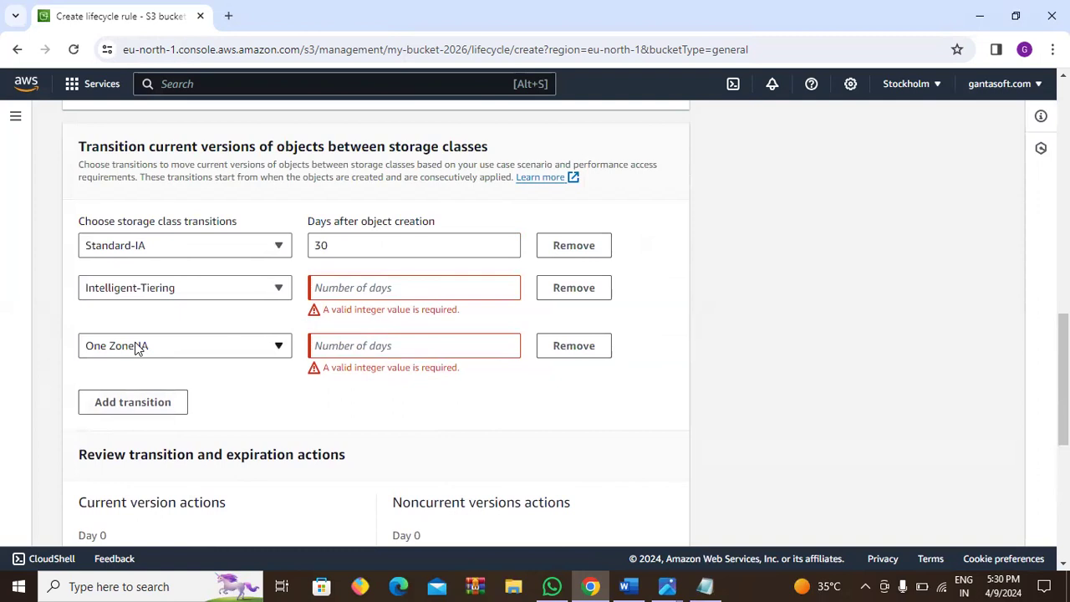
{"action": "left_click", "coordinate": [571, 351]}
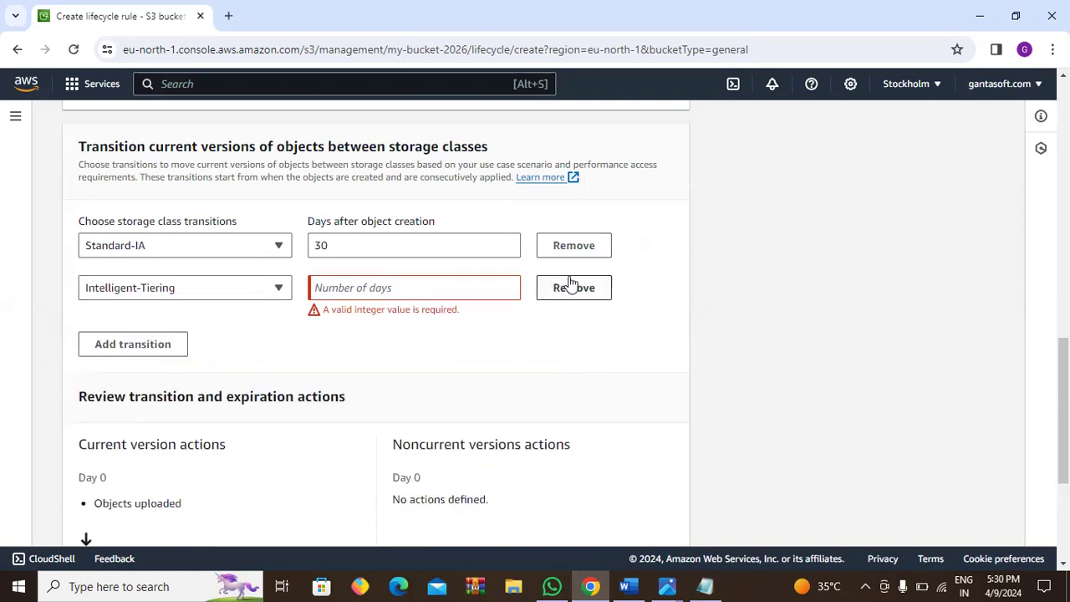
{"action": "left_click", "coordinate": [571, 288]}
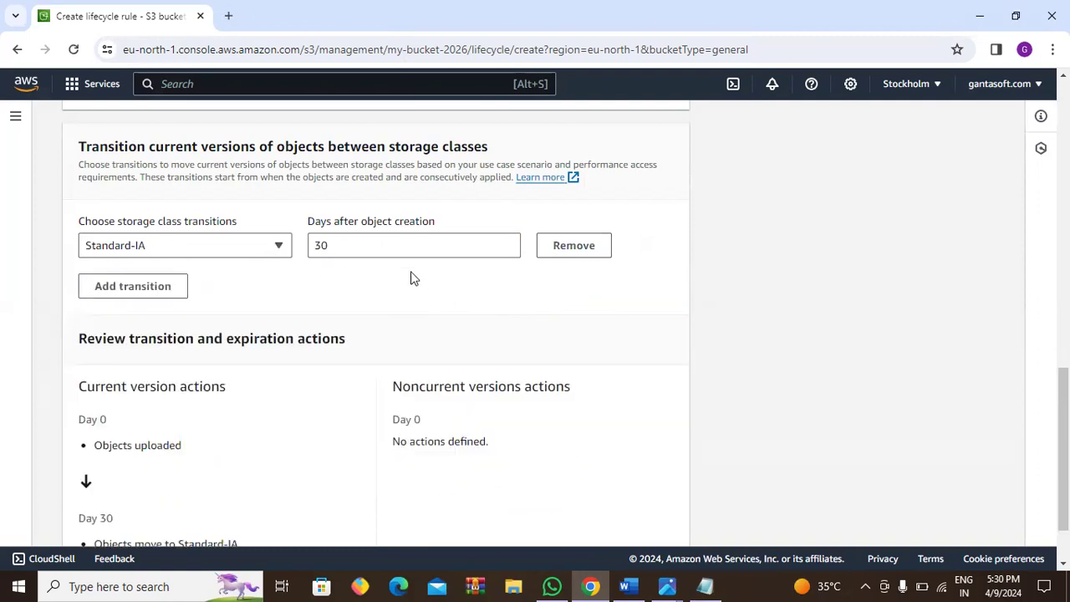
Create the lifecycle rule with the single Standard-IA transition at 30 days.
{"action": "scroll", "coordinate": [420, 283], "scroll_direction": "down", "scroll_amount": 1}
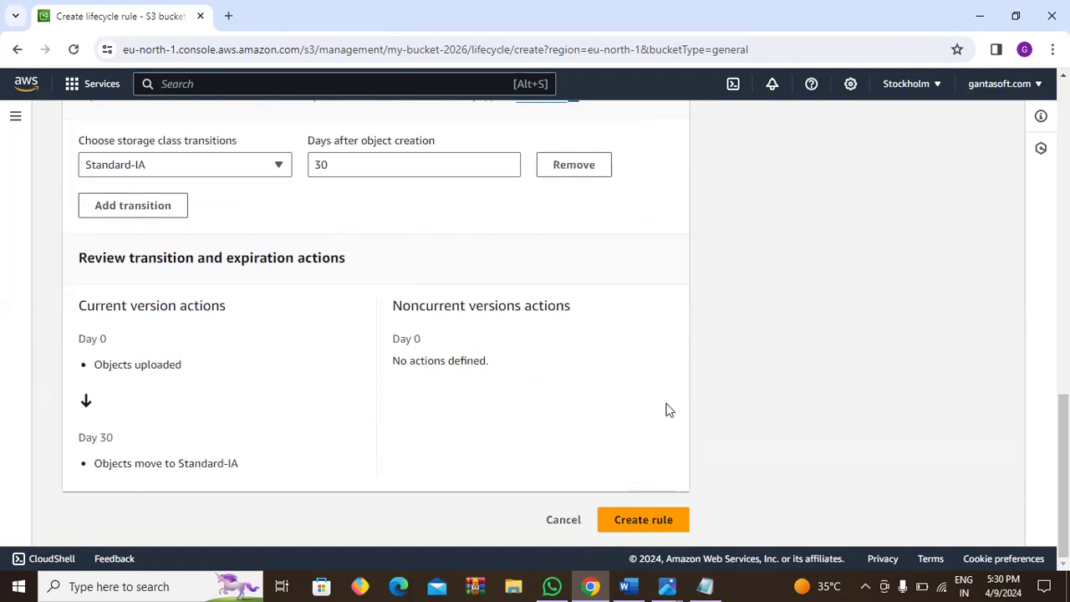
{"action": "left_click", "coordinate": [632, 523]}
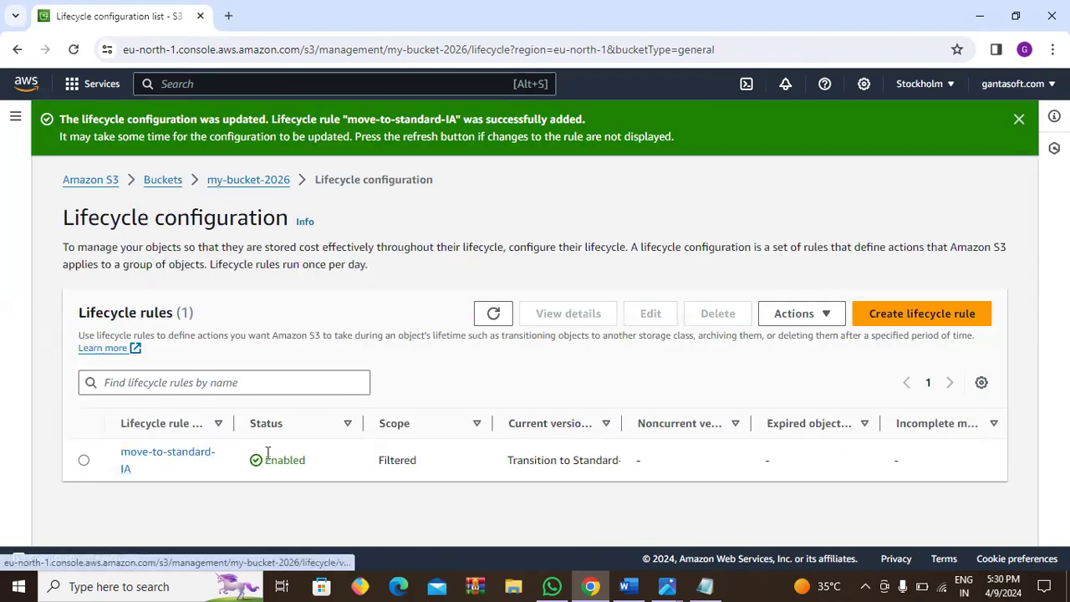
Open the details of the move-to-standard-IA rule and review its configuration and its transition and expiration actions.
{"action": "left_click", "coordinate": [177, 462]}
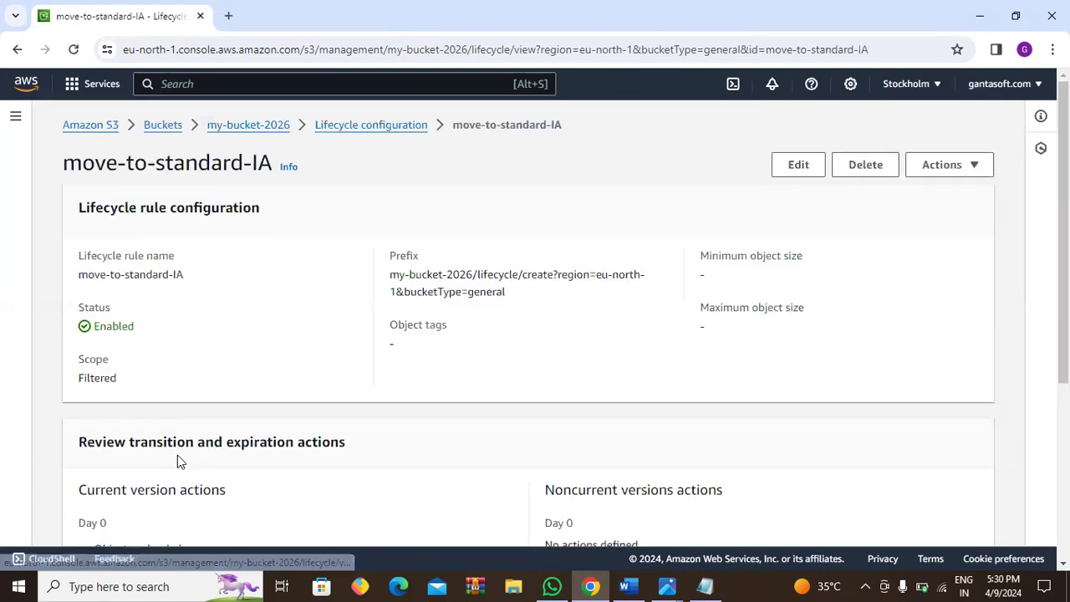
{"action": "scroll", "coordinate": [381, 374], "scroll_direction": "down", "scroll_amount": 2}
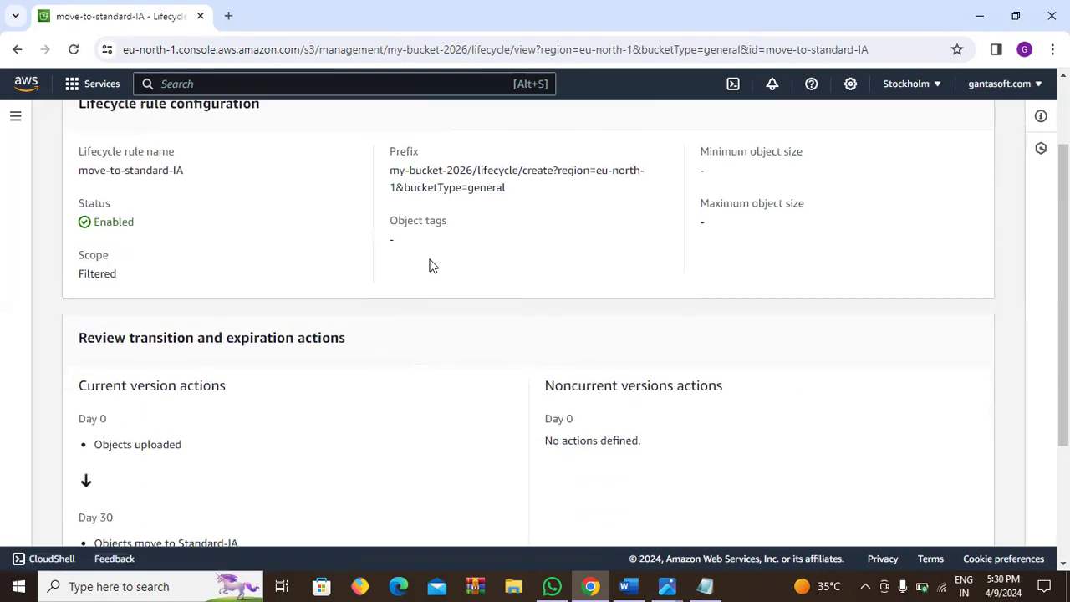
{"action": "scroll", "coordinate": [389, 265], "scroll_direction": "up", "scroll_amount": 2}
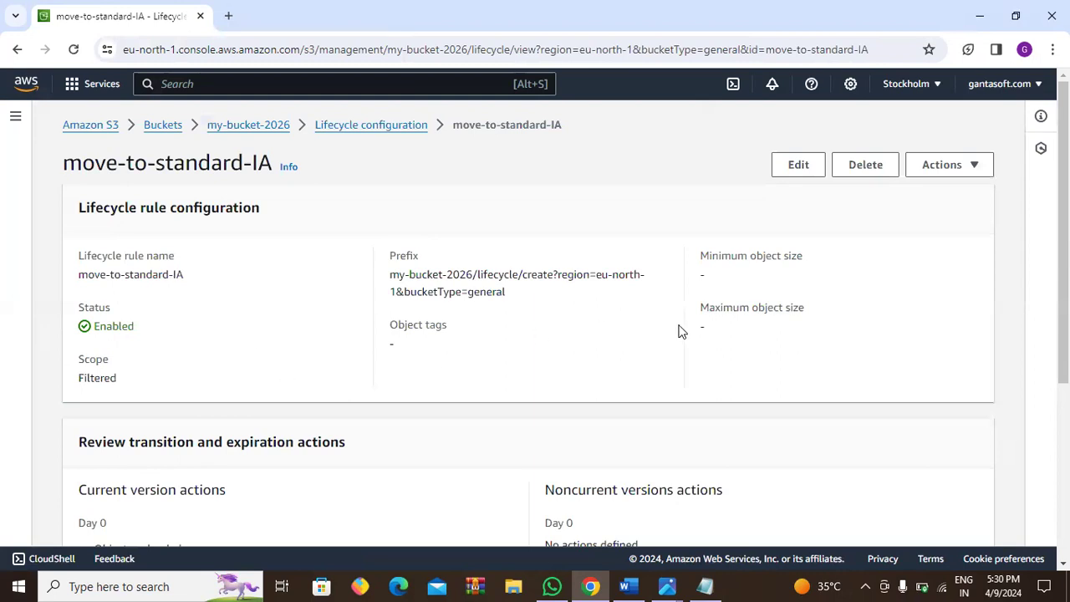
{"action": "scroll", "coordinate": [762, 343], "scroll_direction": "down", "scroll_amount": 3}
{"action": "scroll", "coordinate": [762, 346], "scroll_direction": "up", "scroll_amount": 3}
Open the move-to-standard-IA rule for editing, save it with the same settings, confirm the overwrite and dismiss the notification.
{"action": "left_click", "coordinate": [795, 165]}
{"action": "scroll", "coordinate": [311, 370], "scroll_direction": "down", "scroll_amount": 2}
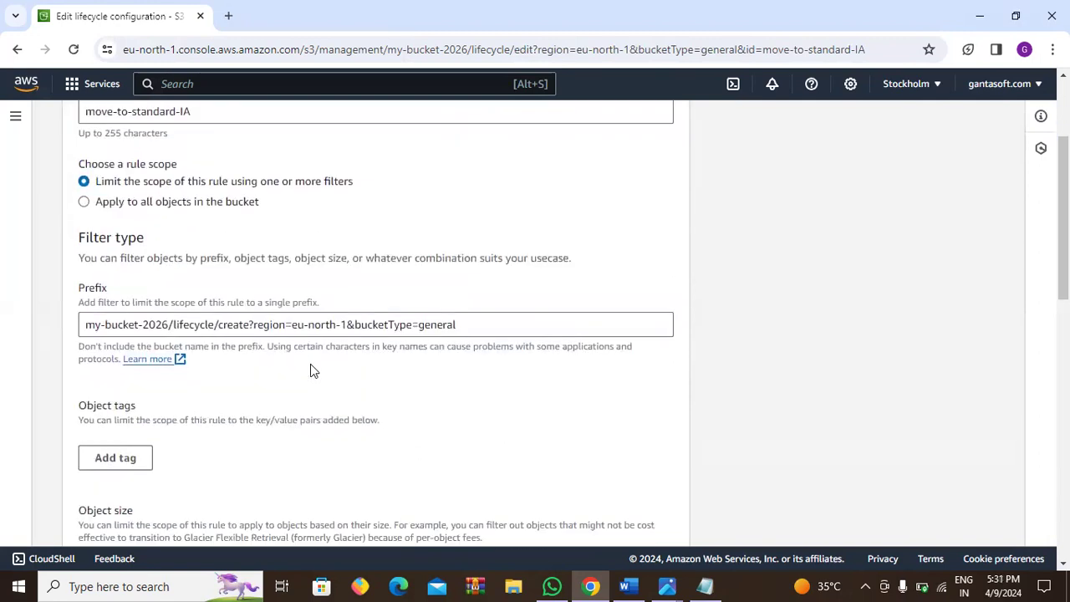
{"action": "scroll", "coordinate": [175, 258], "scroll_direction": "up", "scroll_amount": 2}
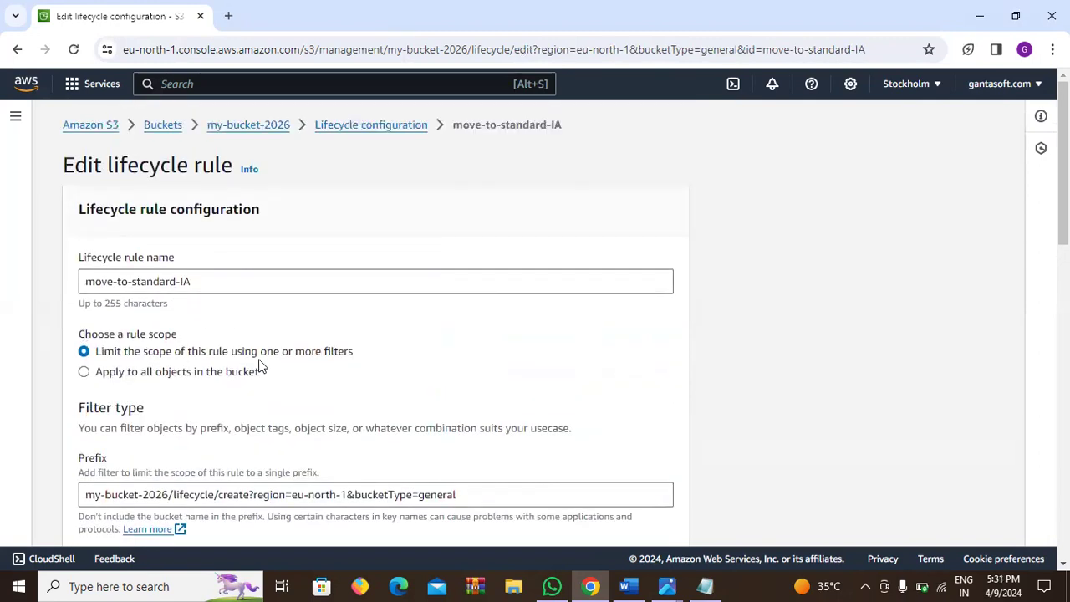
{"action": "scroll", "coordinate": [258, 366], "scroll_direction": "down", "scroll_amount": 5}
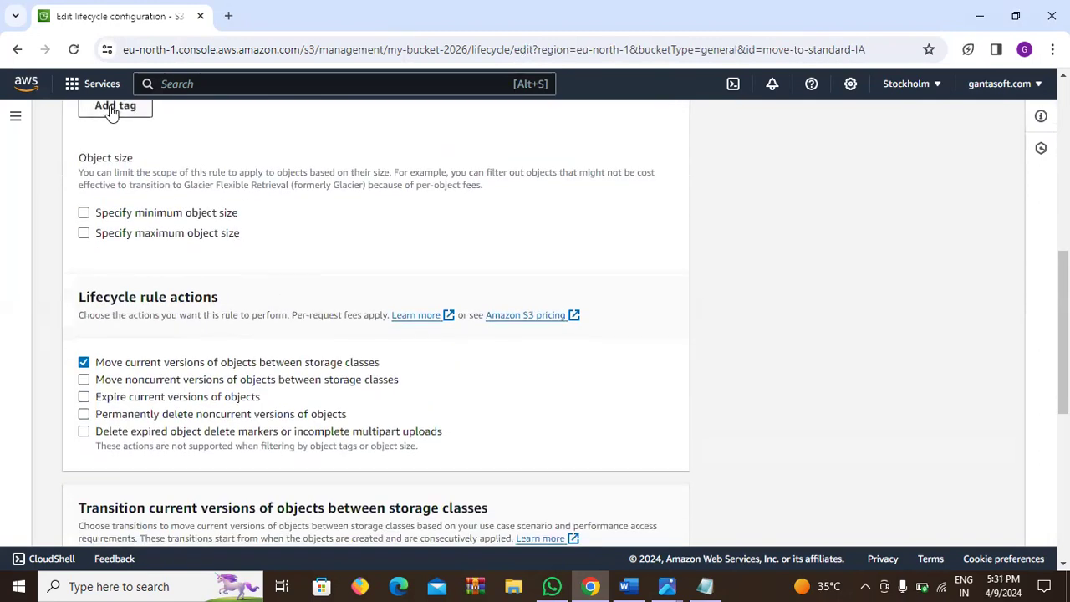
{"action": "scroll", "coordinate": [209, 231], "scroll_direction": "down", "scroll_amount": 5}
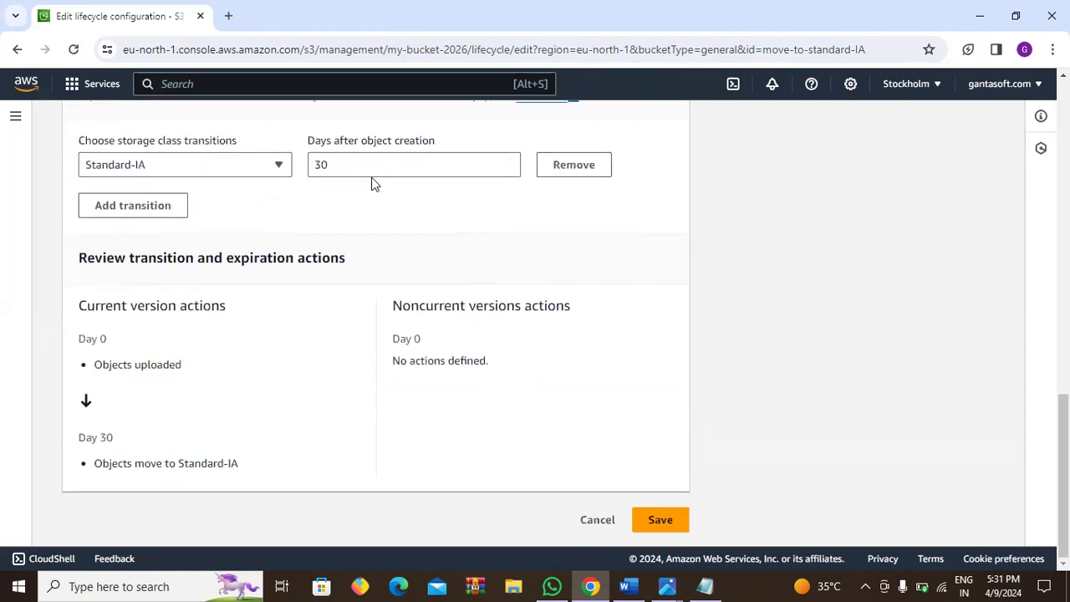
{"action": "scroll", "coordinate": [364, 197], "scroll_direction": "up", "scroll_amount": 10}
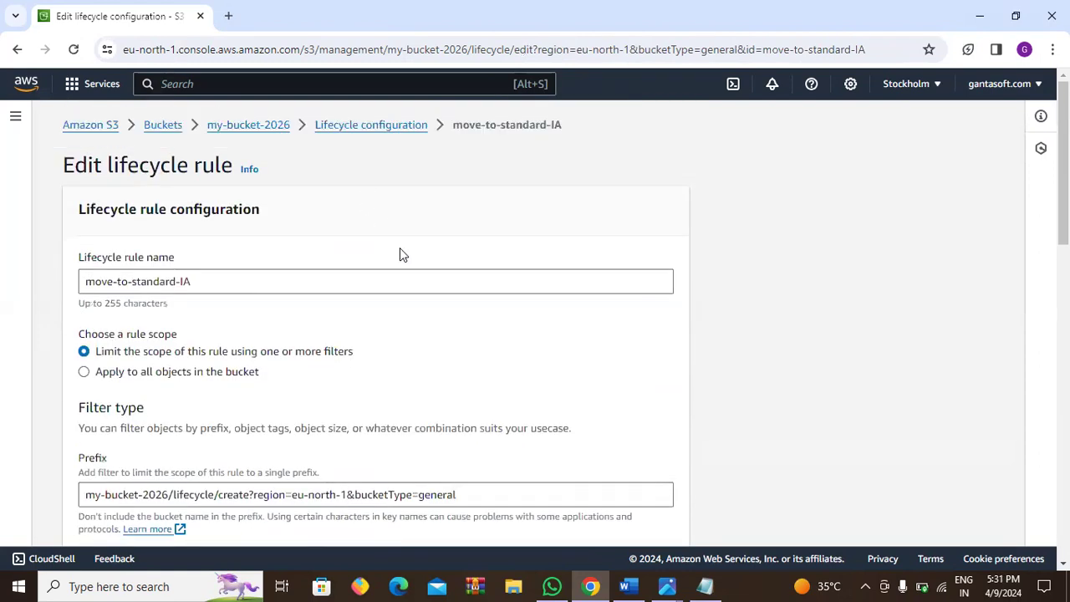
{"action": "scroll", "coordinate": [400, 249], "scroll_direction": "down", "scroll_amount": 10}
{"action": "left_click", "coordinate": [658, 519]}
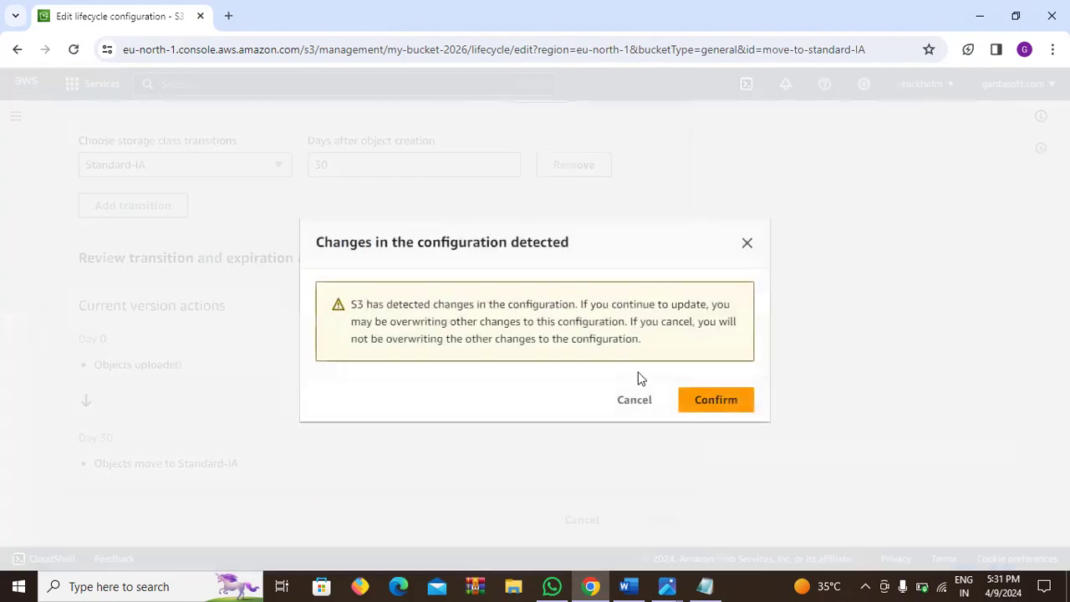
{"action": "left_click", "coordinate": [692, 404]}
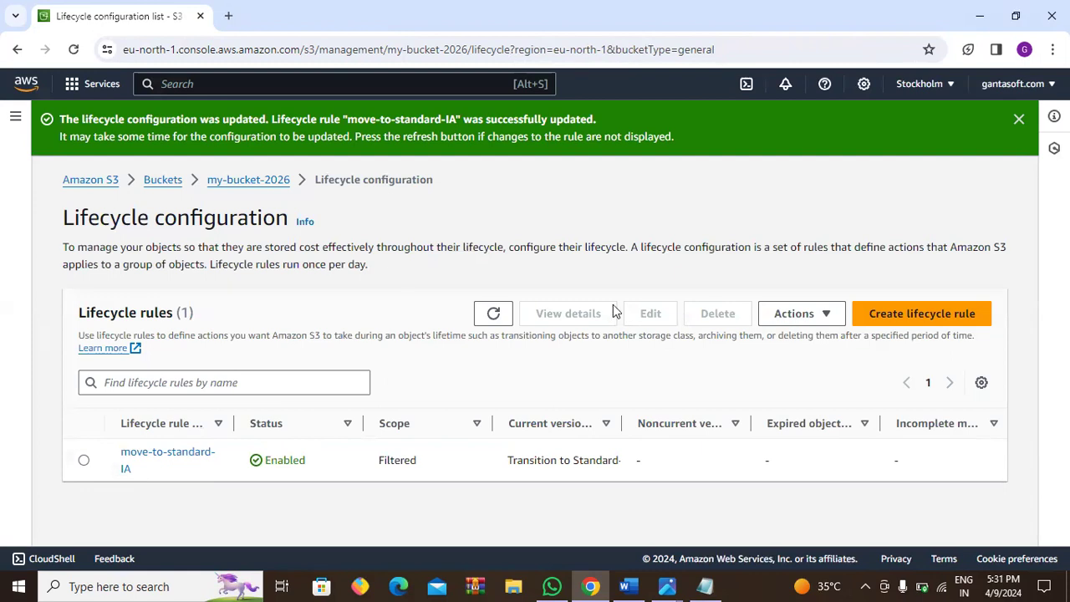
{"action": "left_click", "coordinate": [1019, 120]}
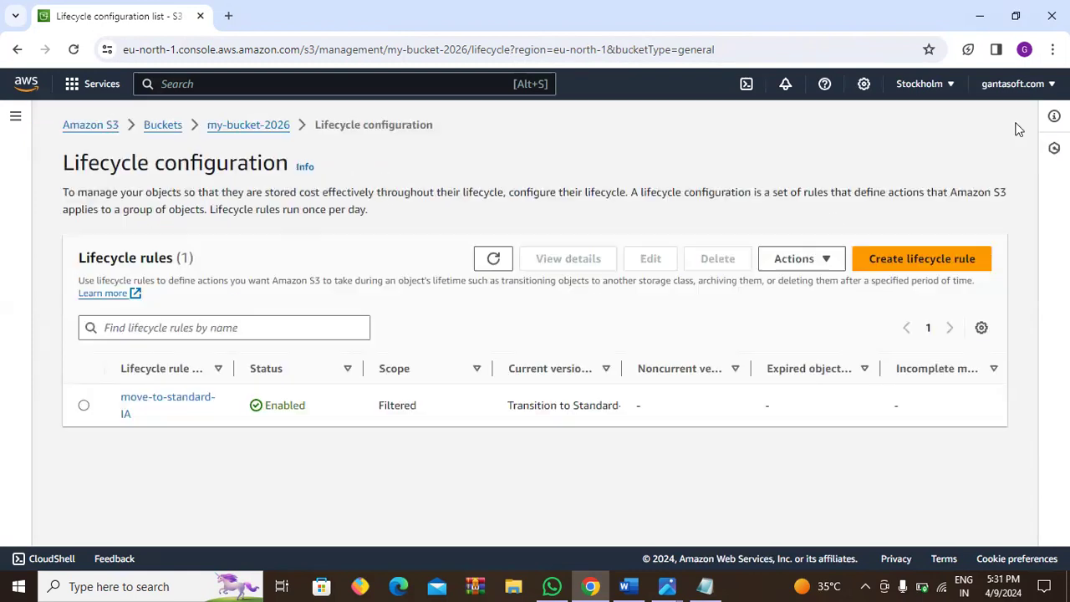